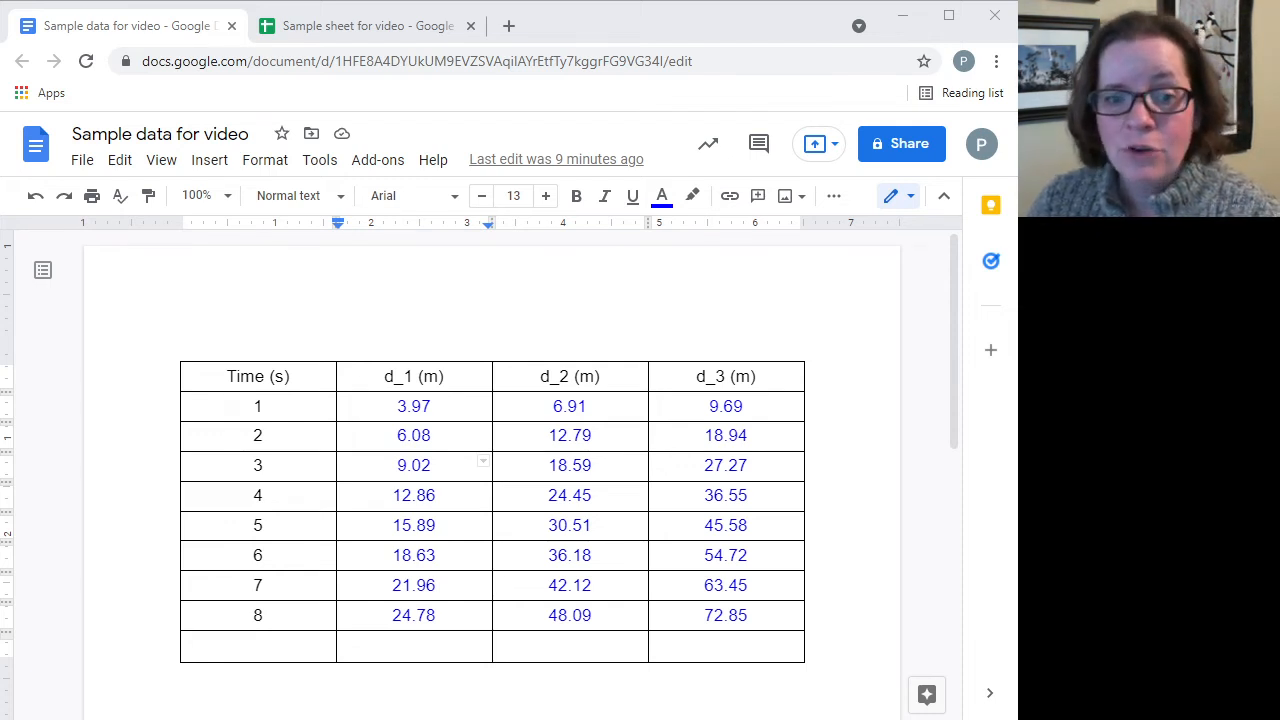
drag(234, 376, 767, 625)
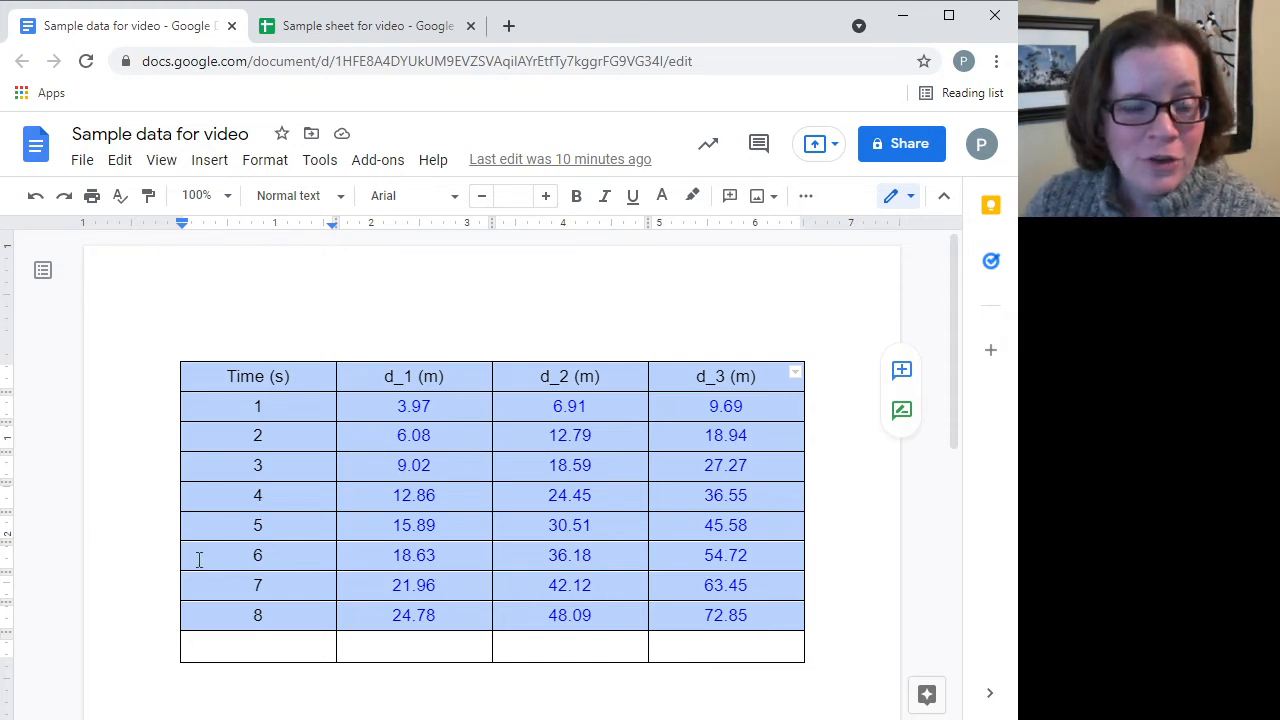
click(359, 26)
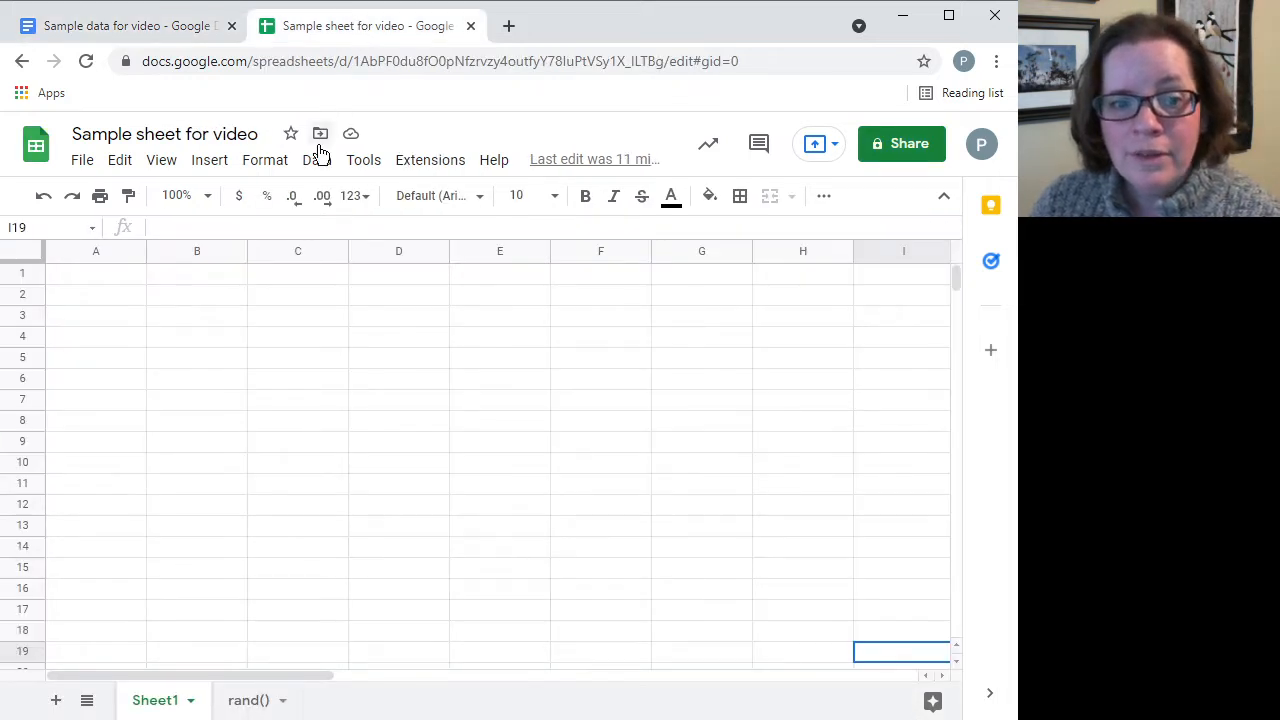
click(108, 296)
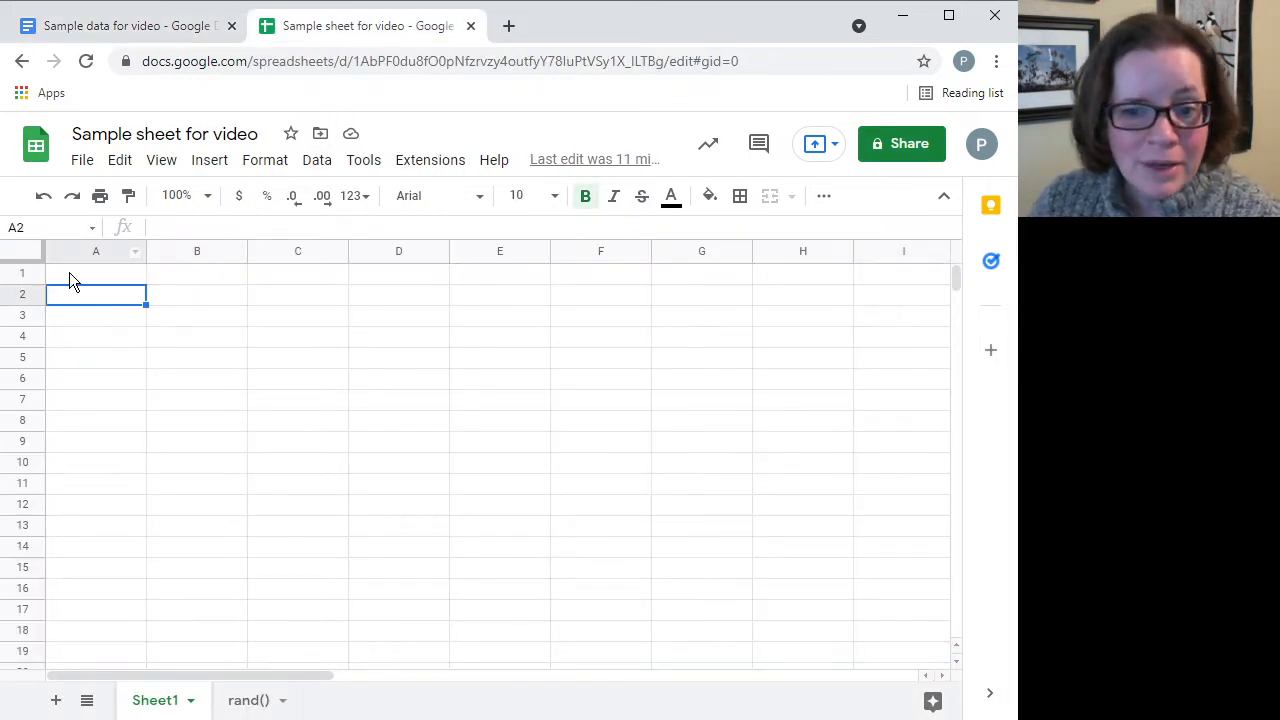
click(187, 300)
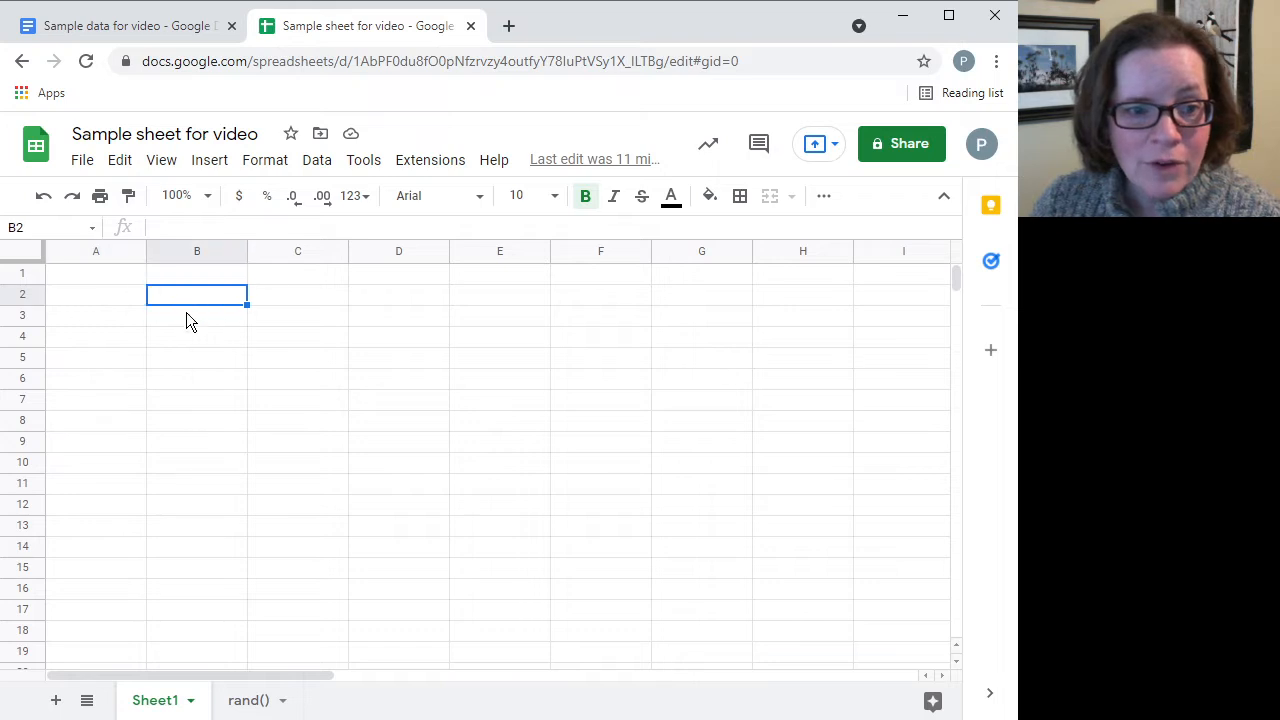
click(116, 299)
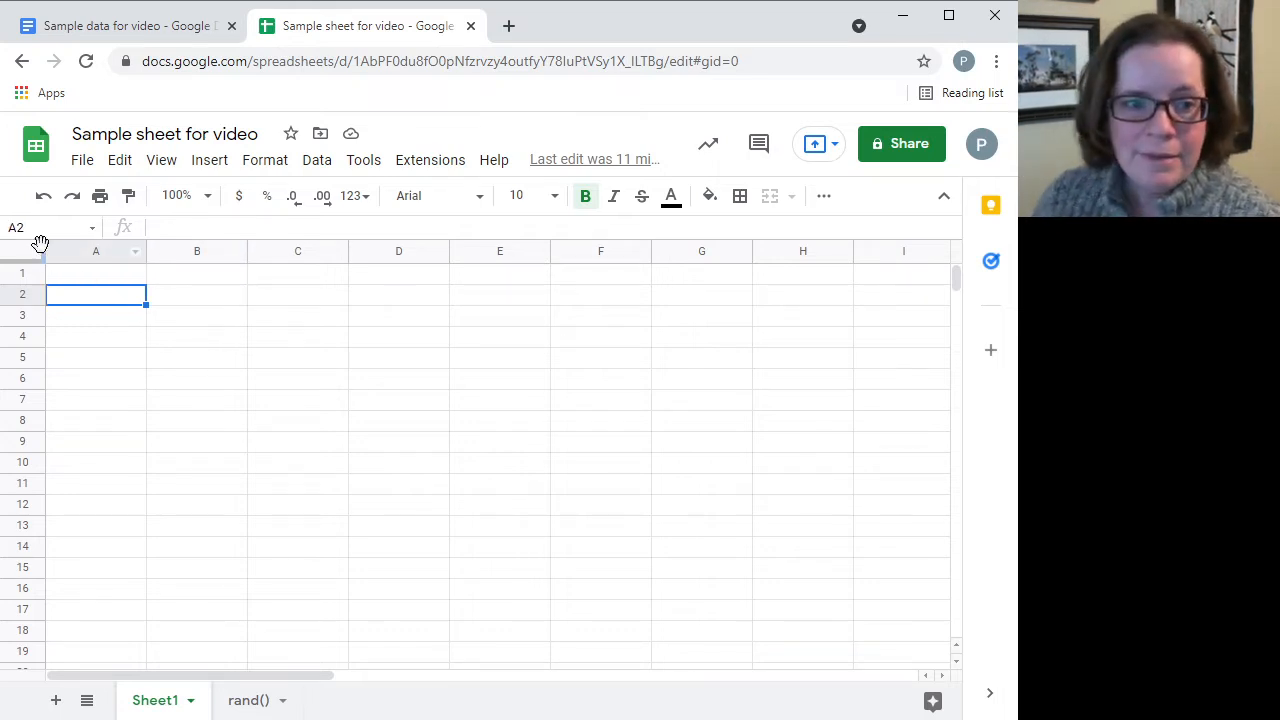
click(113, 162)
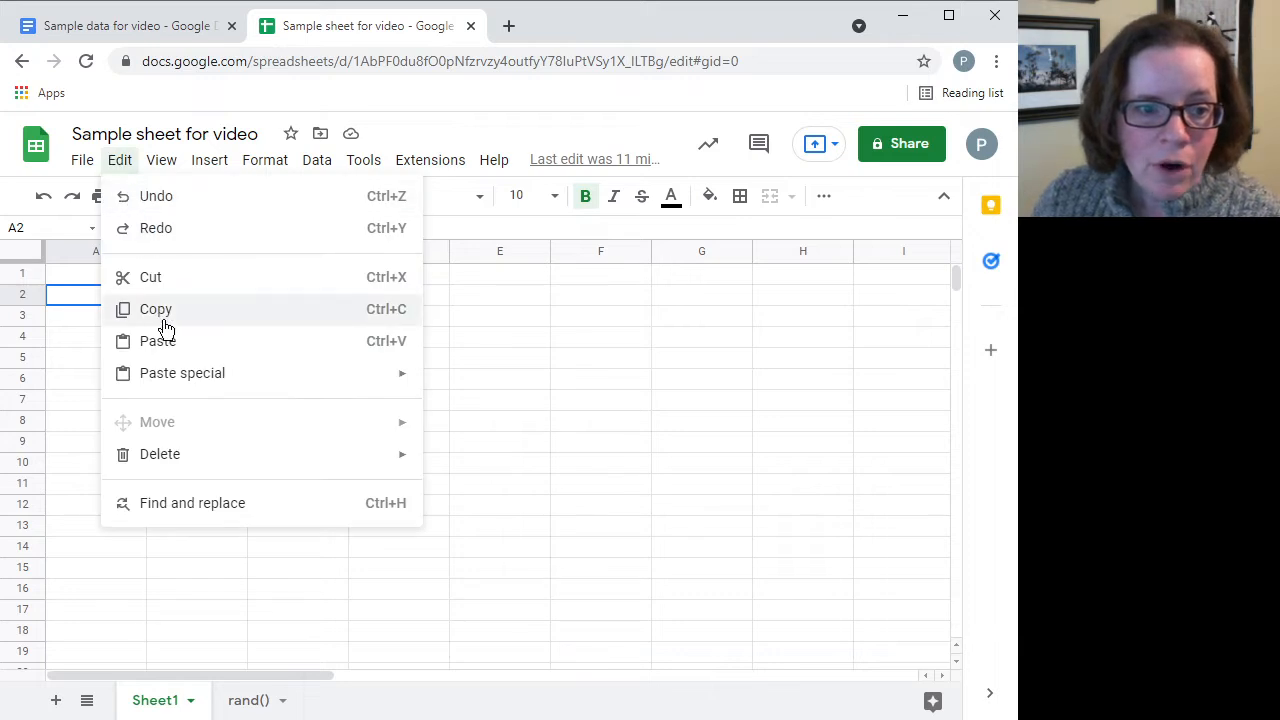
mouse_move(194, 386)
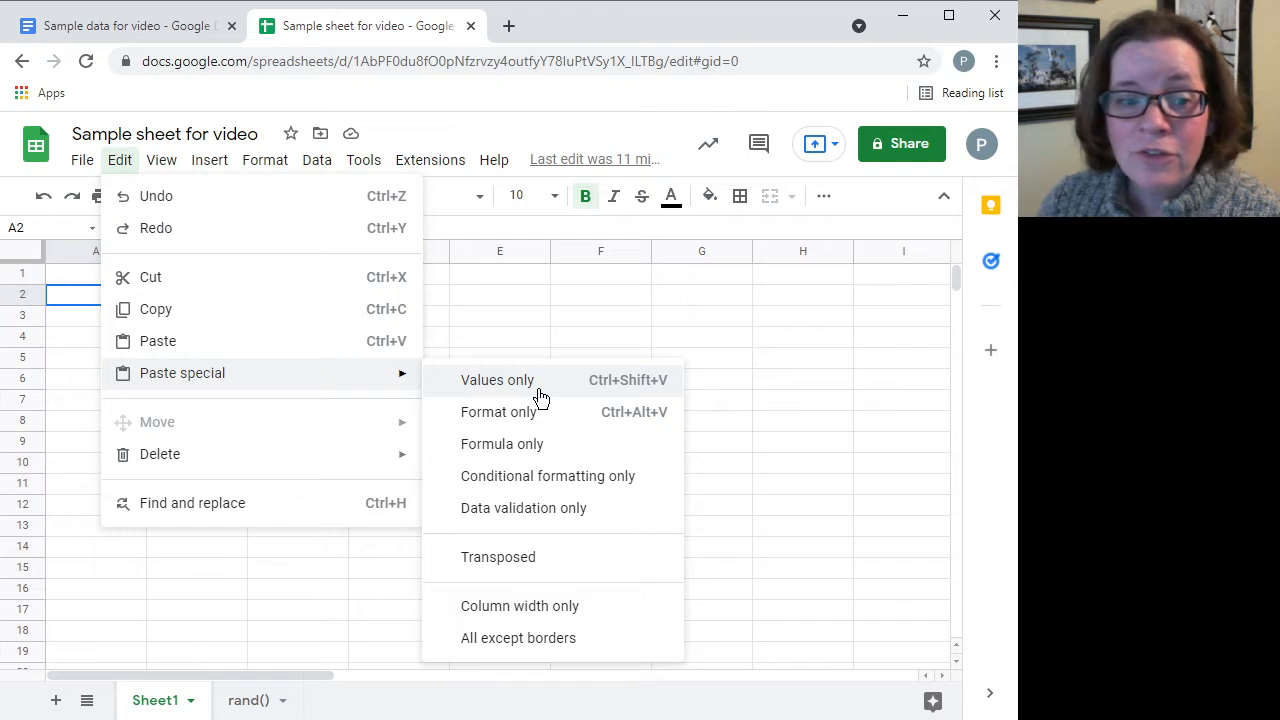
click(297, 349)
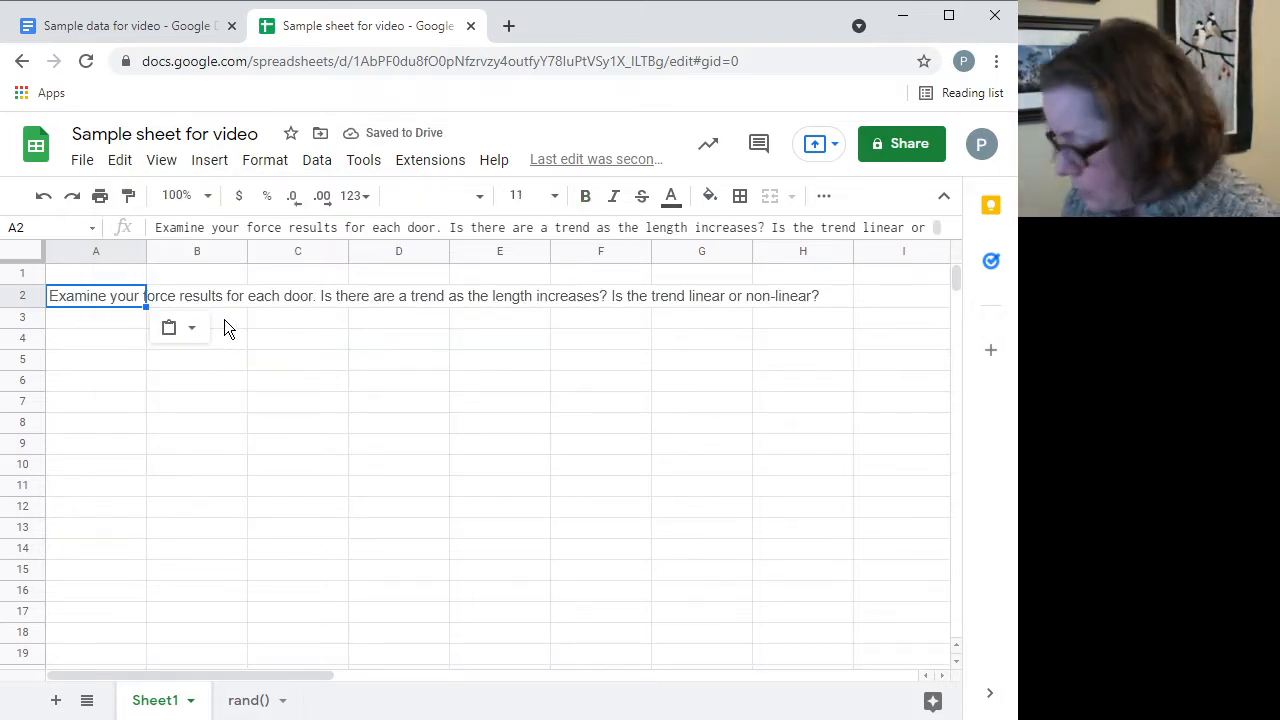
key(ctrl+z)
Copy the table from the Time (s) header row through row 8 in the Sample data document and paste it at cell A2 of Sheet1
click(134, 30)
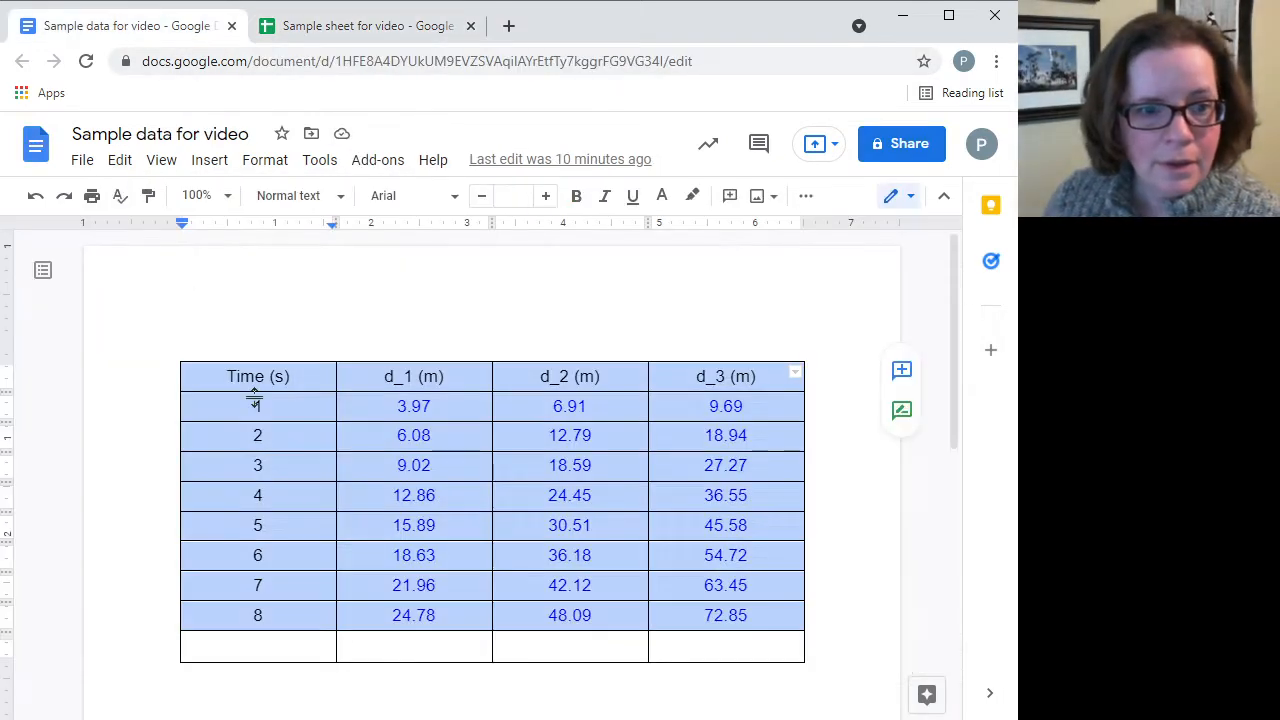
click(262, 433)
drag(217, 374, 723, 611)
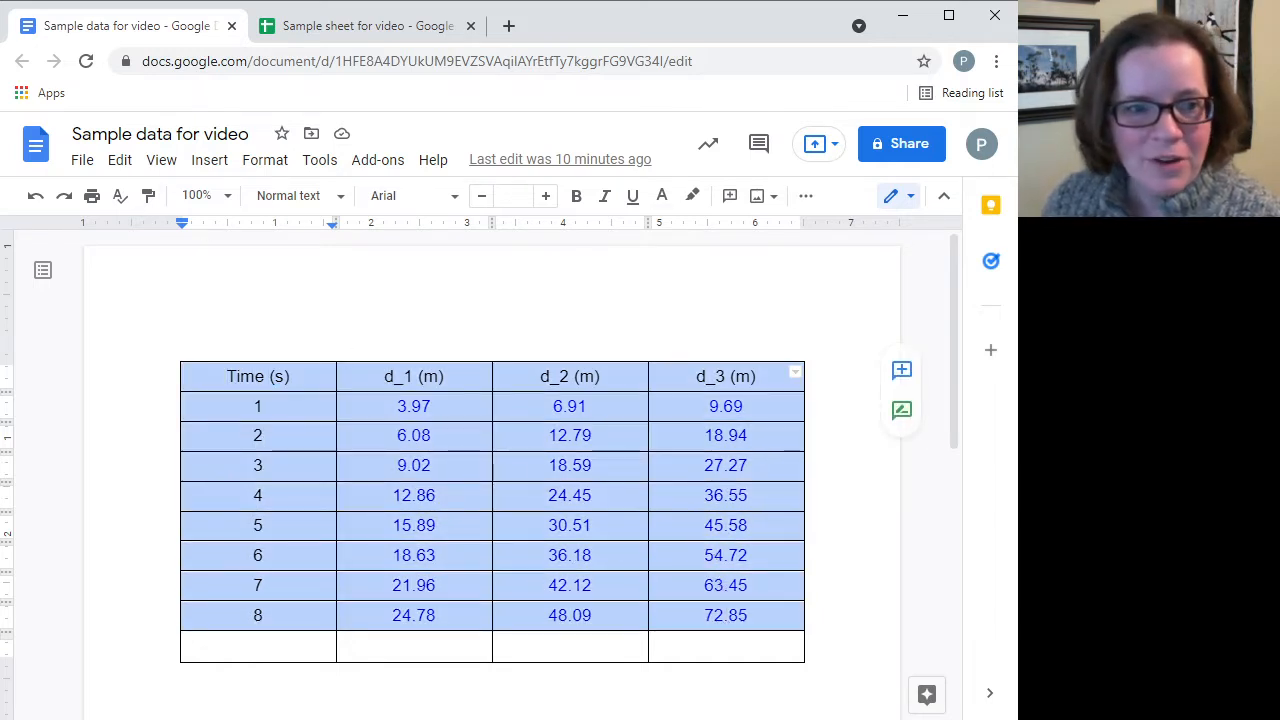
click(120, 160)
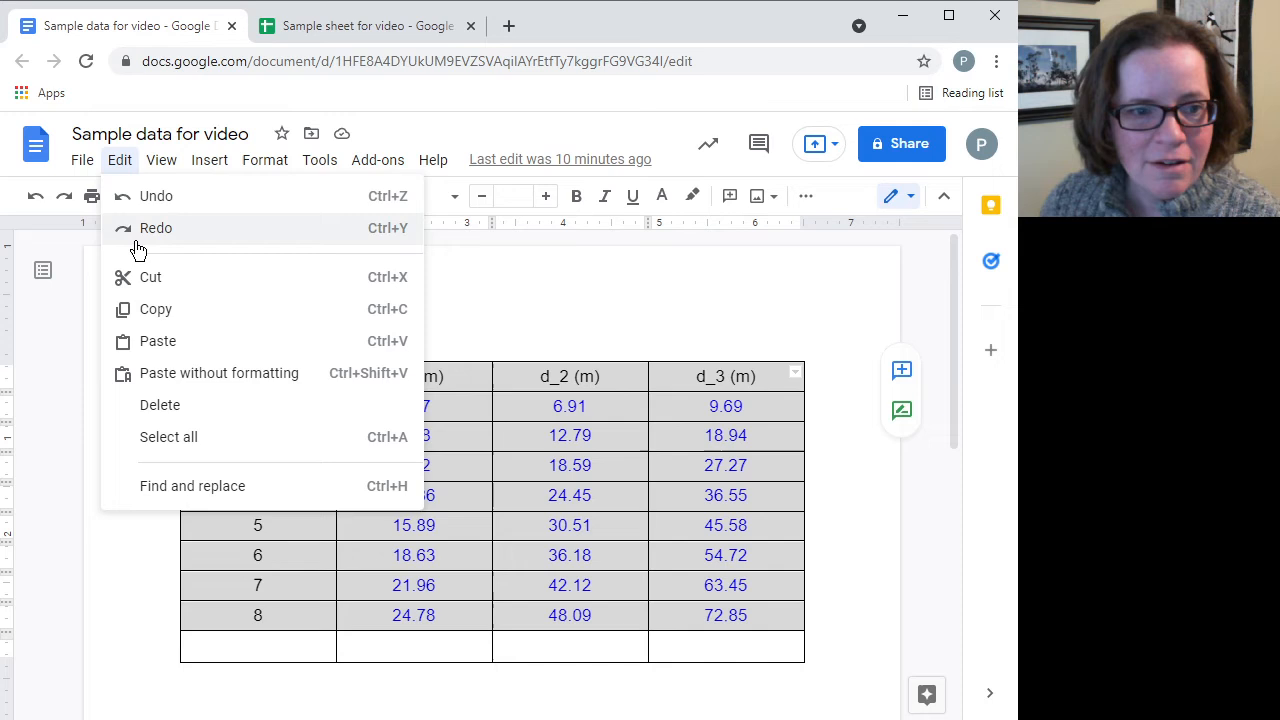
click(160, 310)
click(346, 38)
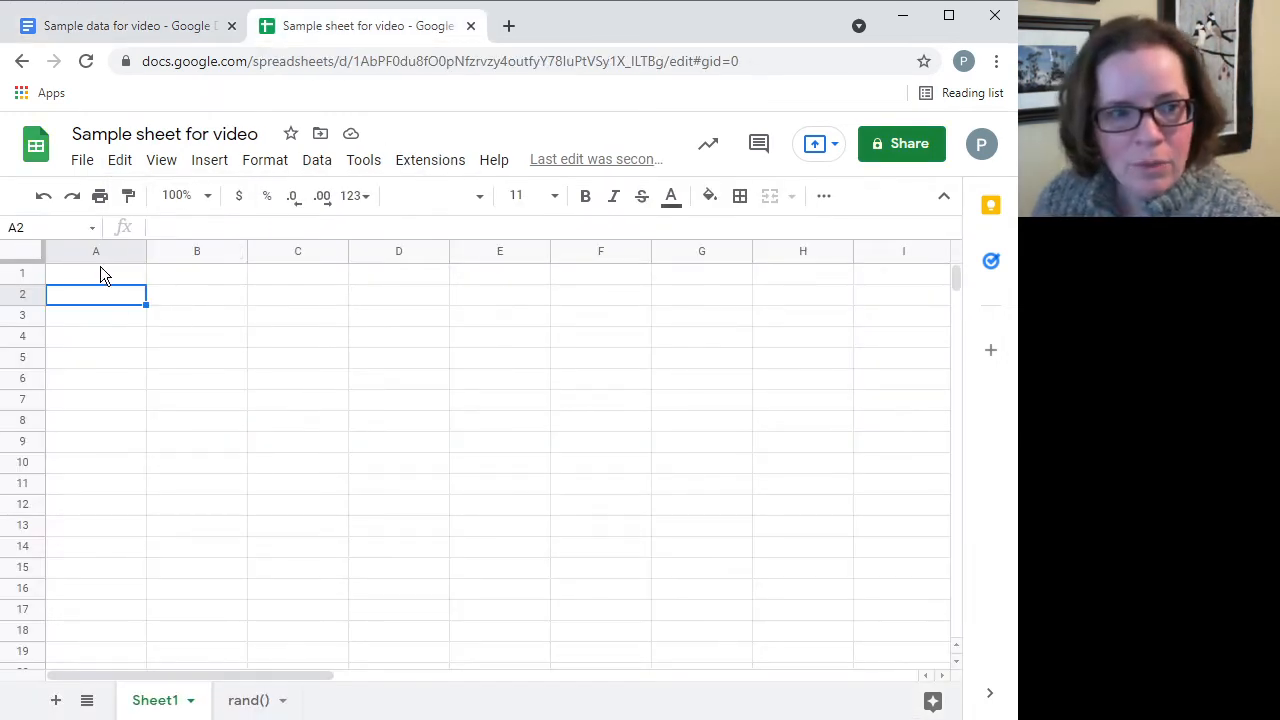
click(119, 160)
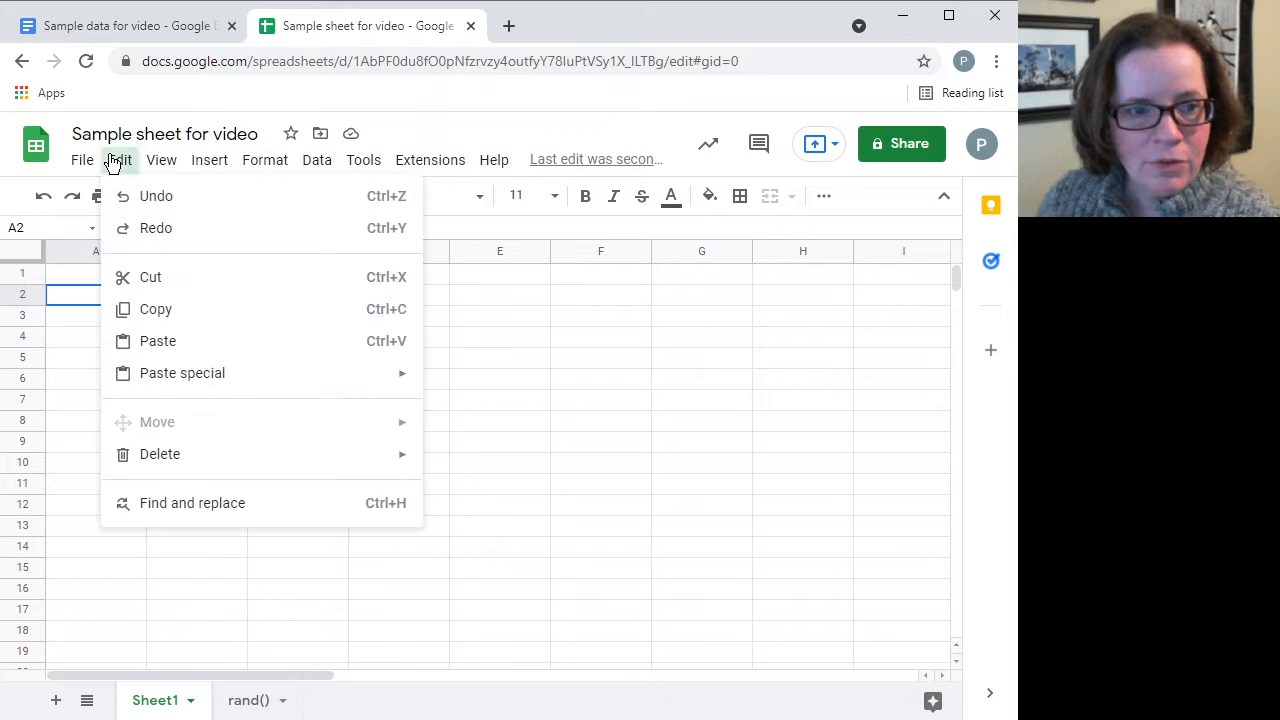
click(166, 343)
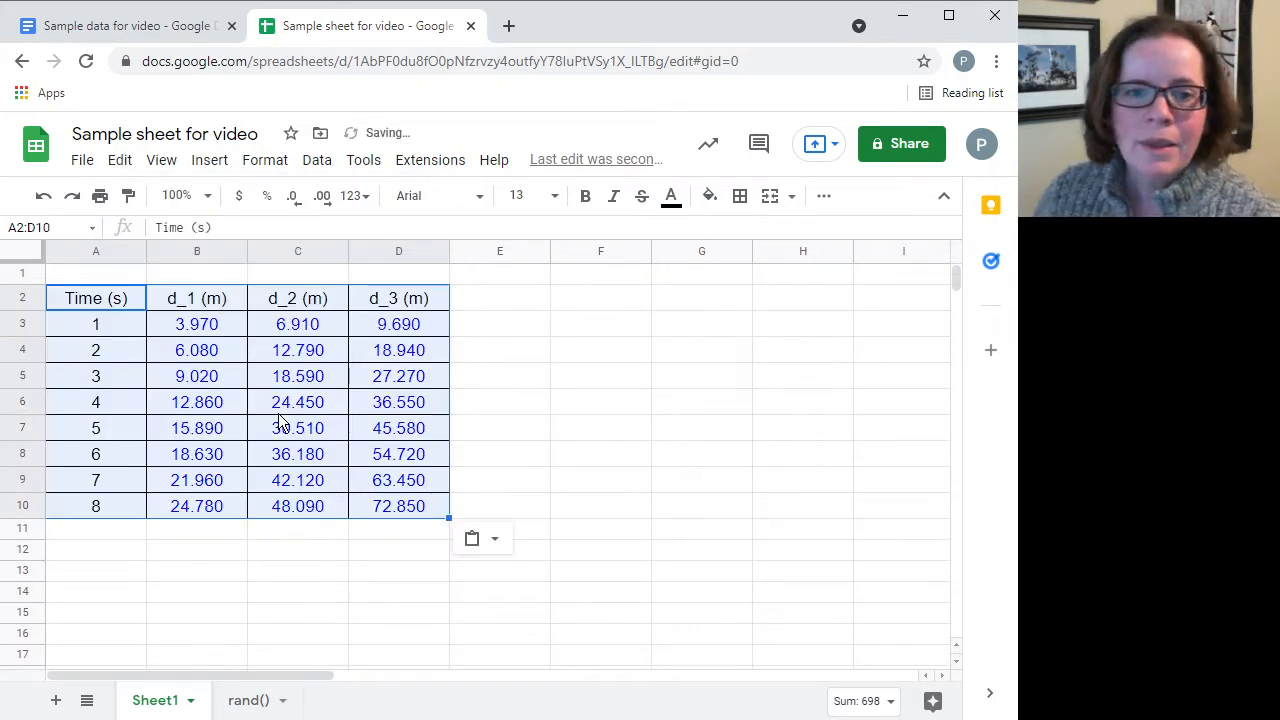
In the Sample data document, remove the underscore from the d_1 (m) header and format the 1 as a subscript
click(190, 300)
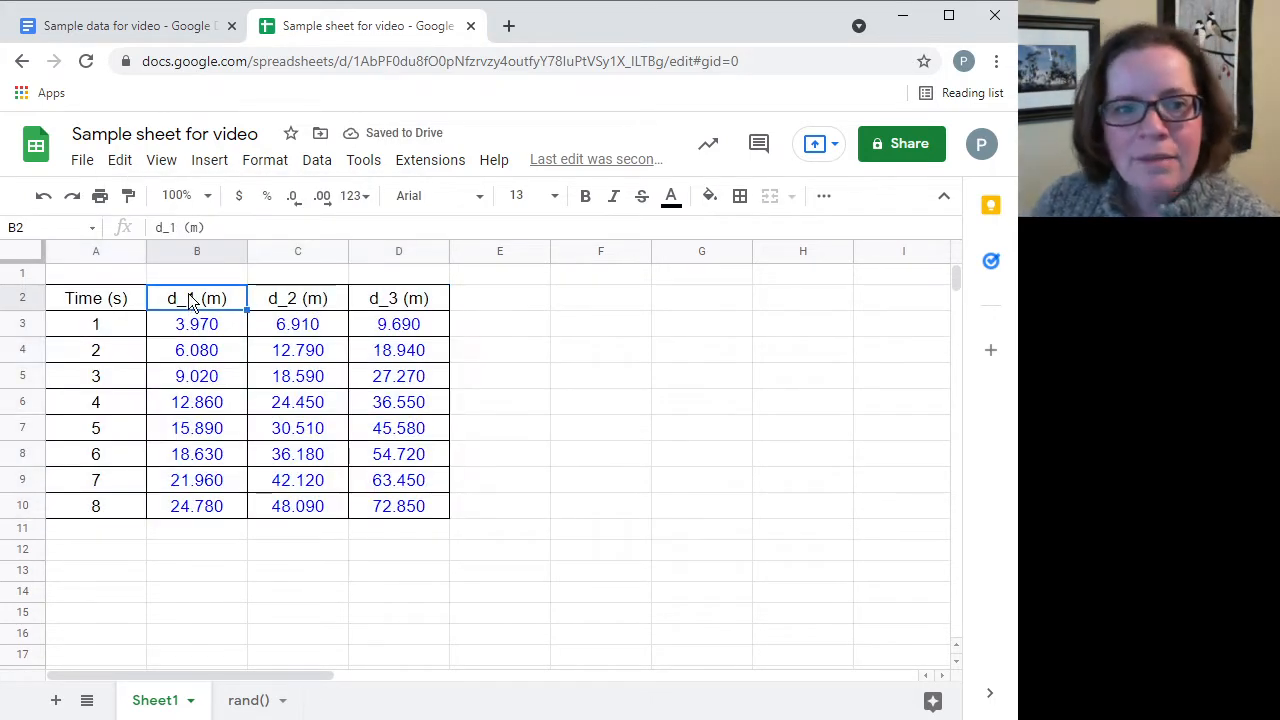
click(86, 25)
click(405, 376)
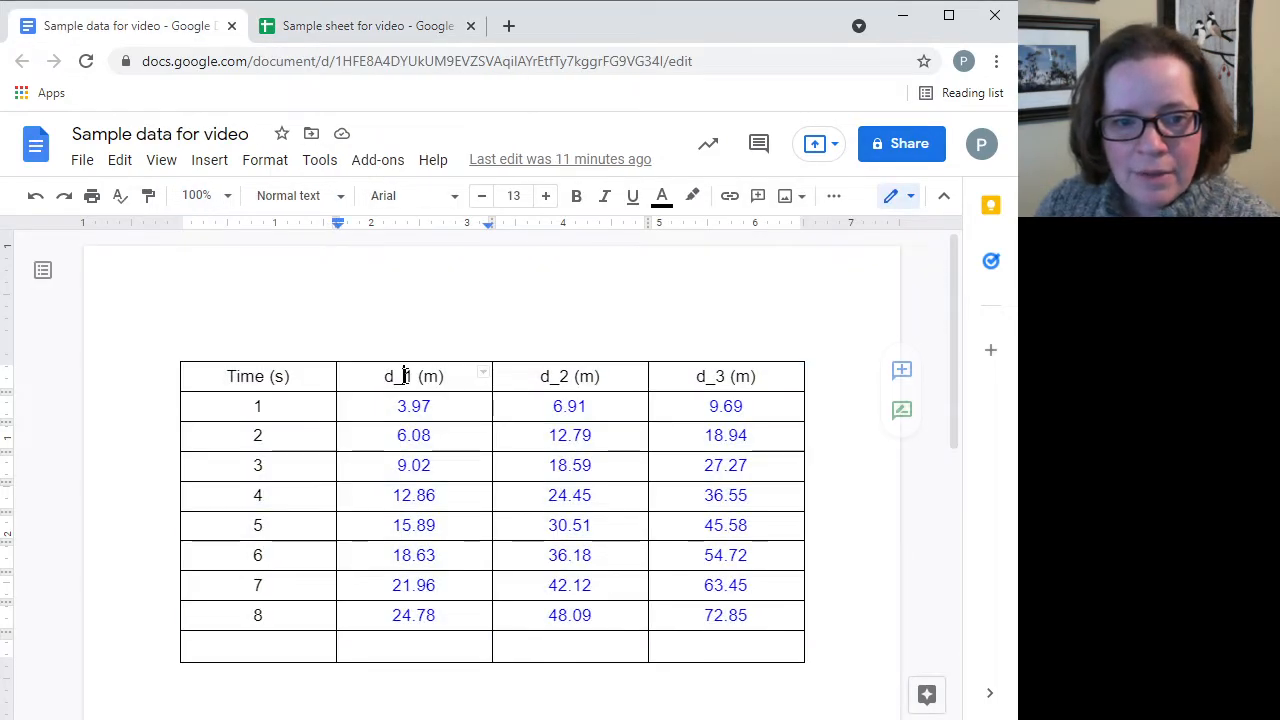
key(BackSpace)
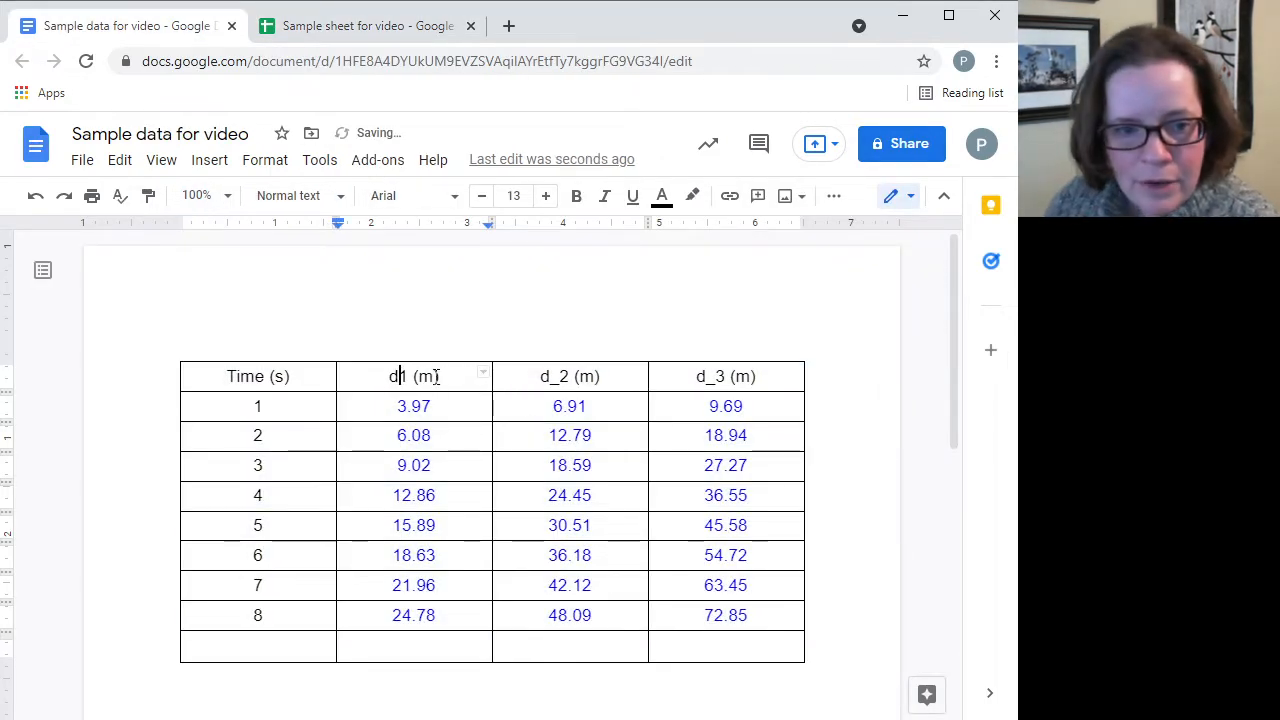
key(shift+Right)
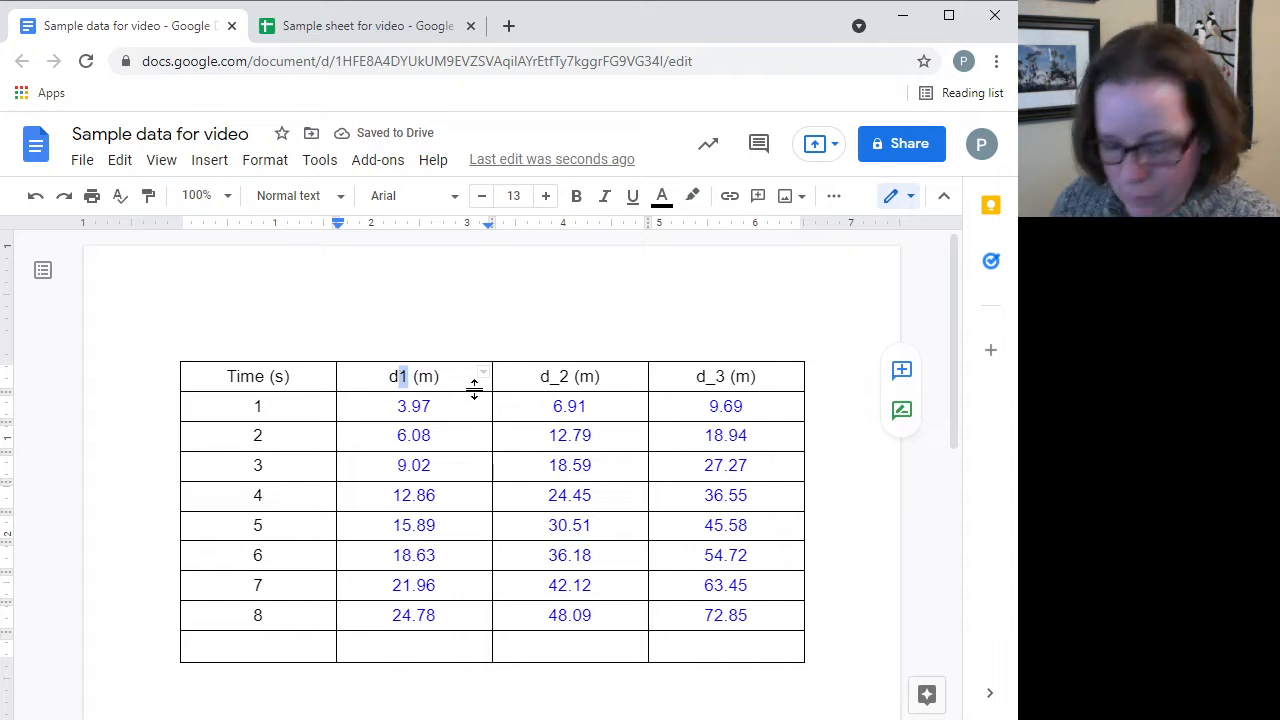
key(ctrl+comma)
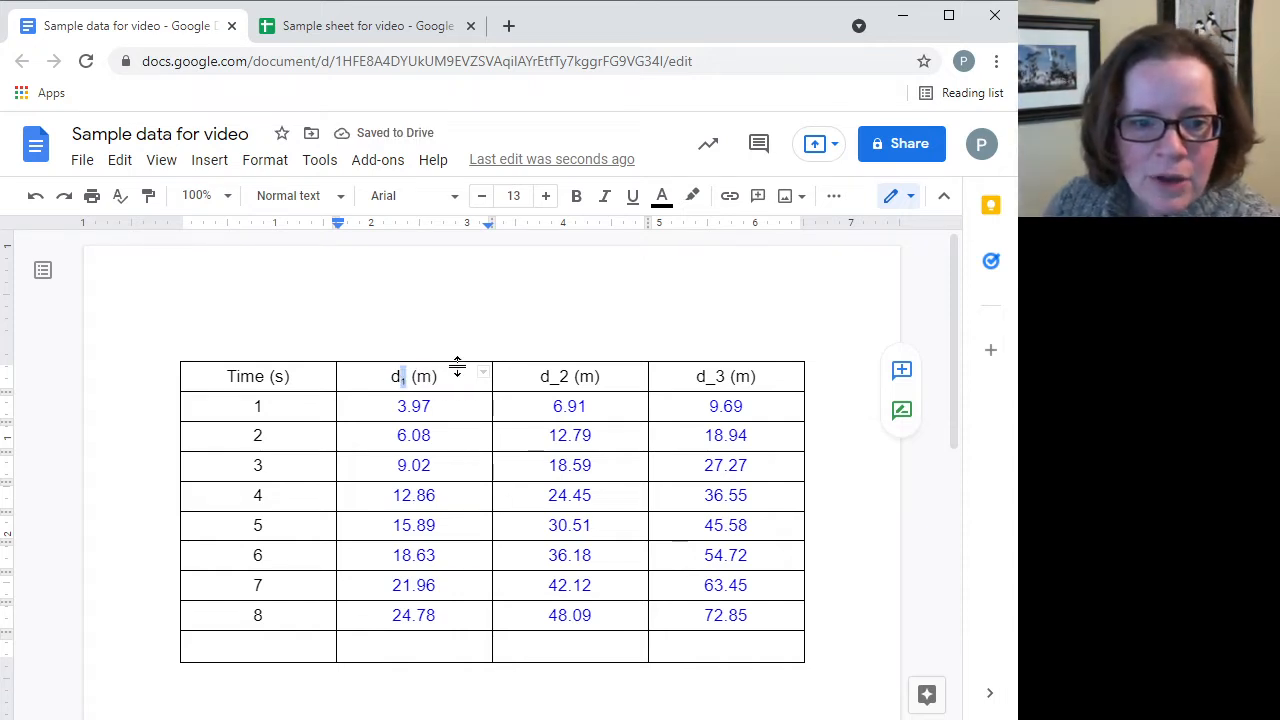
Copy the subscripted d1 (m) header from the document and paste it into cell B2 of the spreadsheet
click(457, 371)
drag(457, 371, 391, 372)
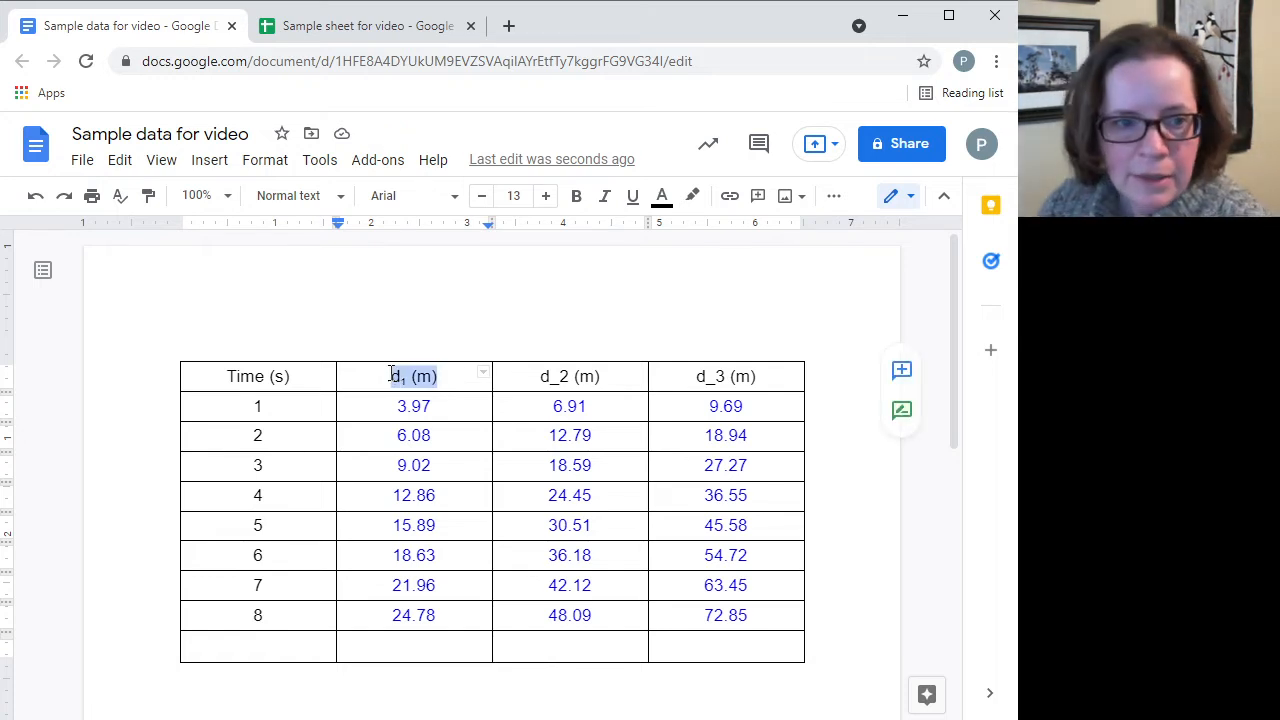
click(120, 161)
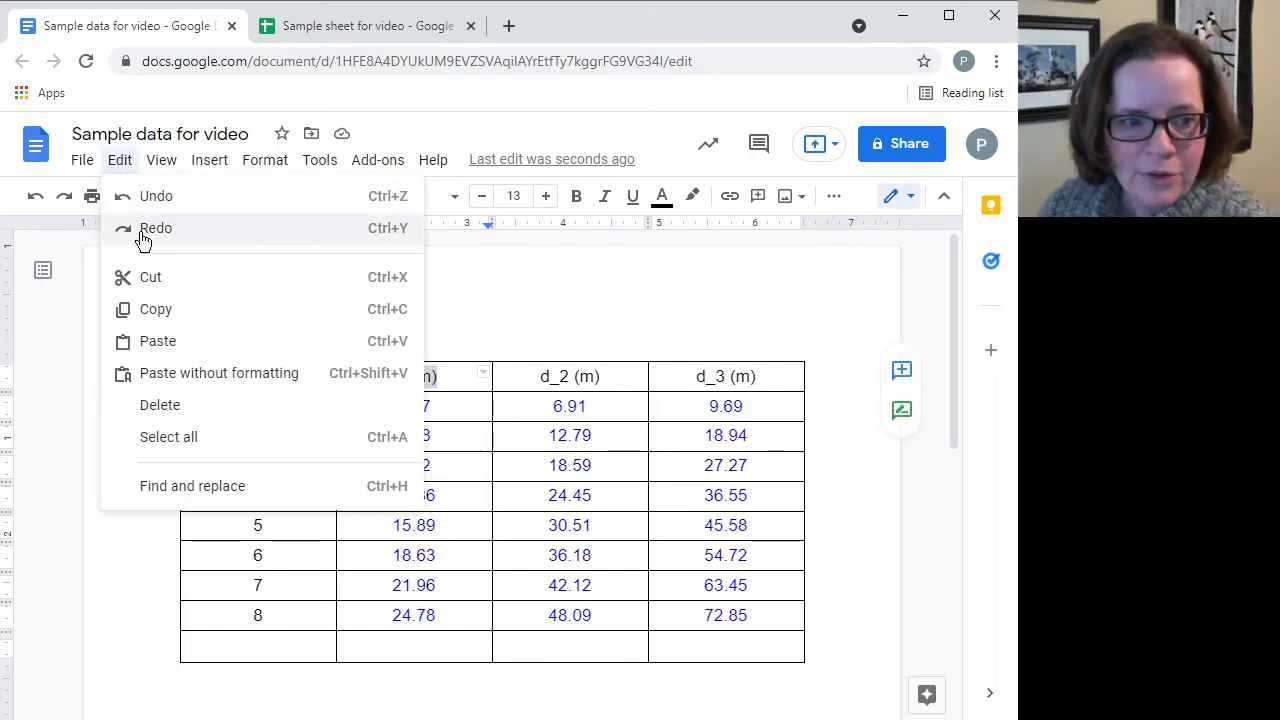
click(155, 316)
click(372, 36)
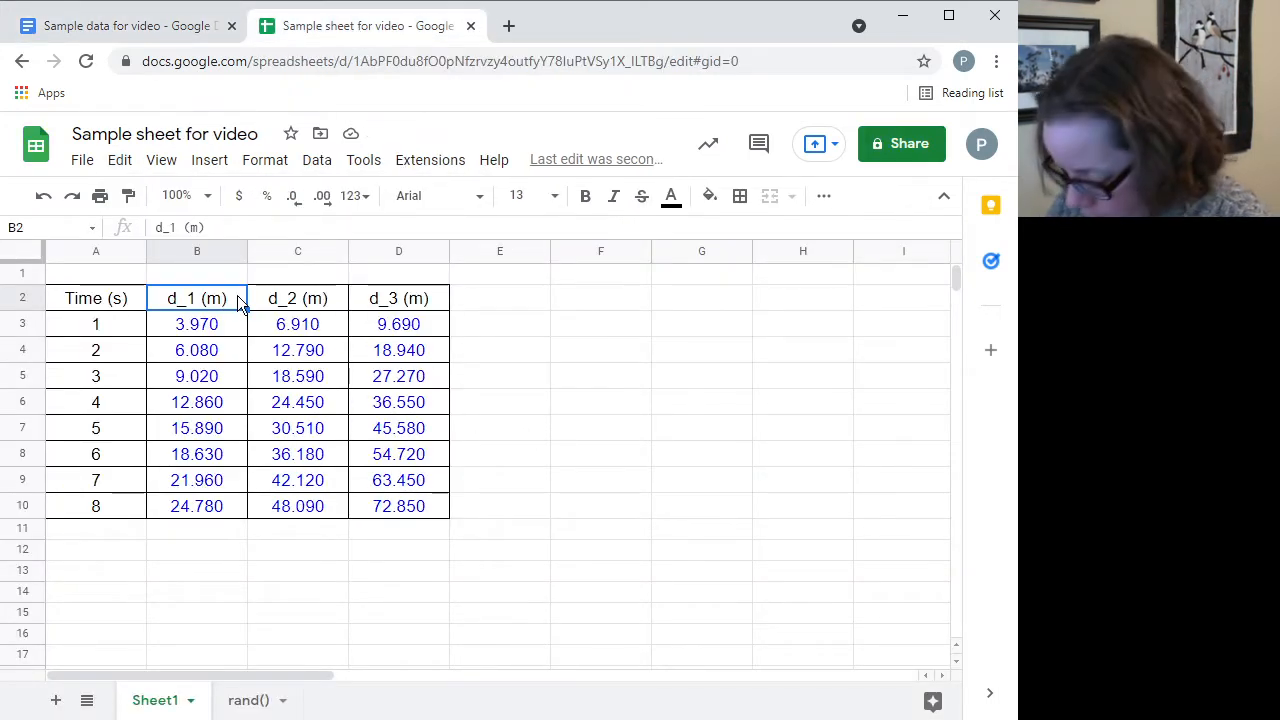
key(ctrl+v)
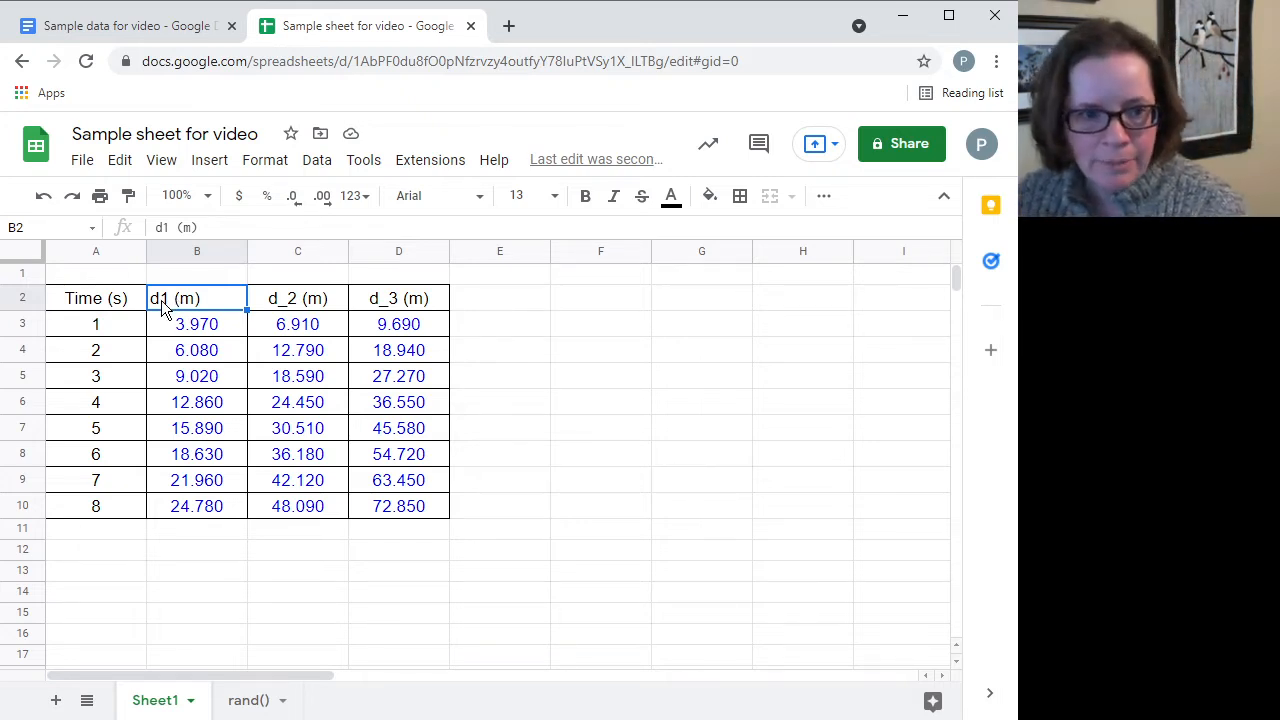
key(Down)
key(Down)
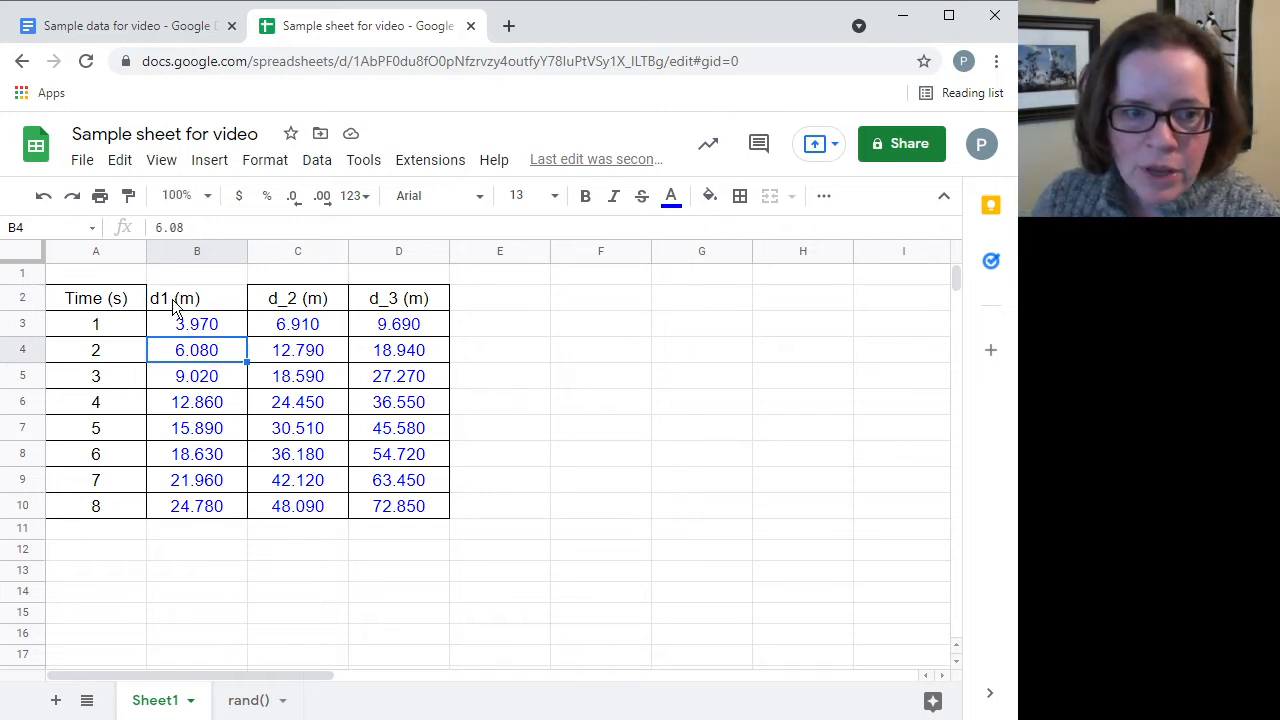
Edit the header in cell B2 to read d_1 (m)
click(184, 300)
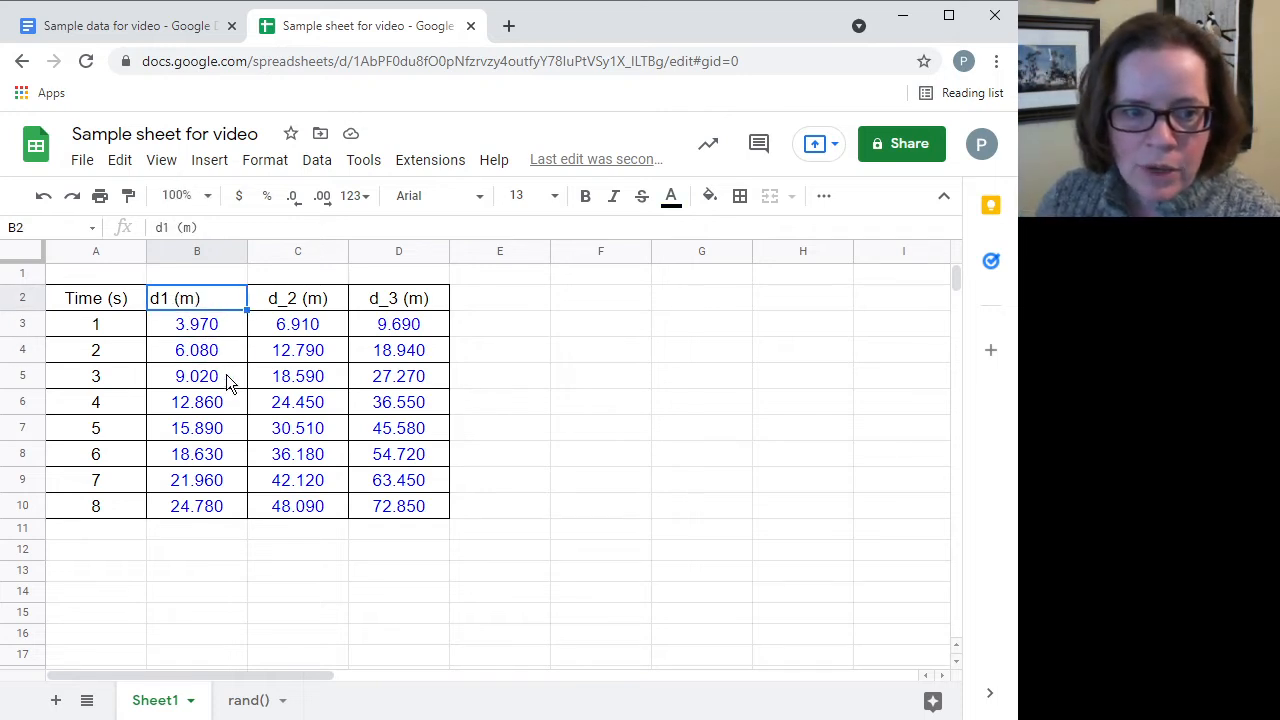
click(164, 228)
text(_)
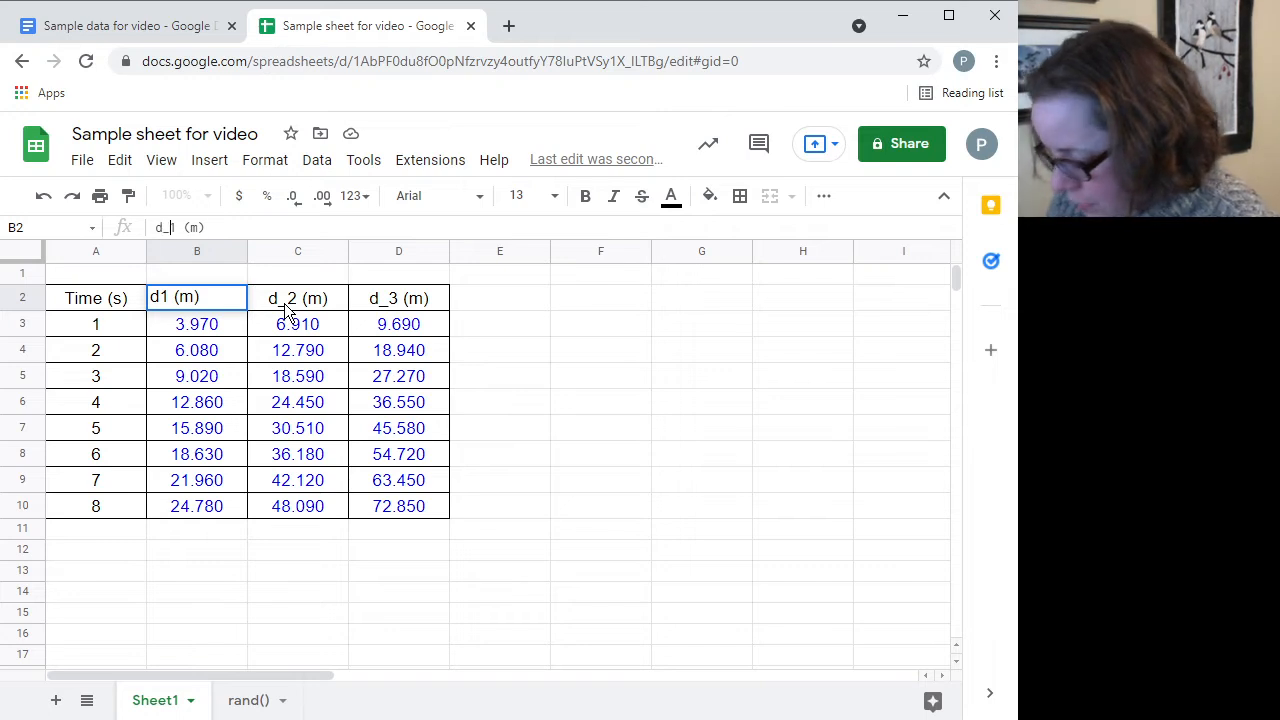
key(Return)
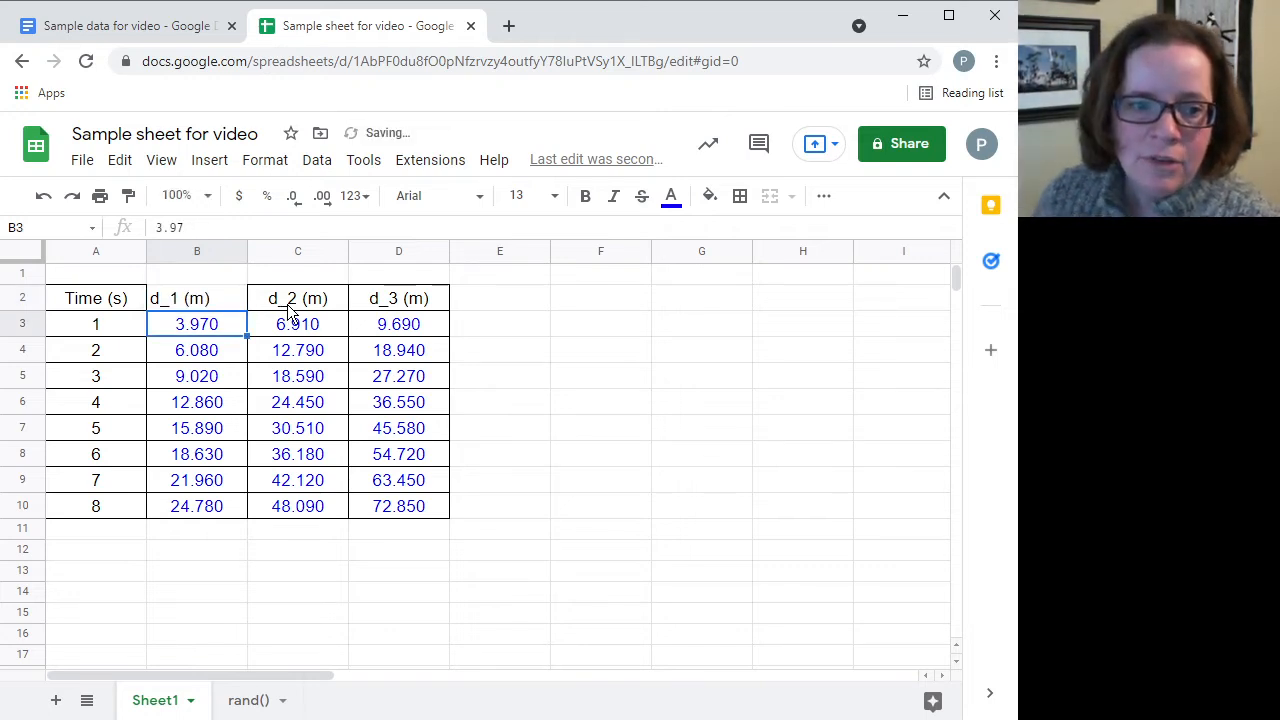
click(200, 303)
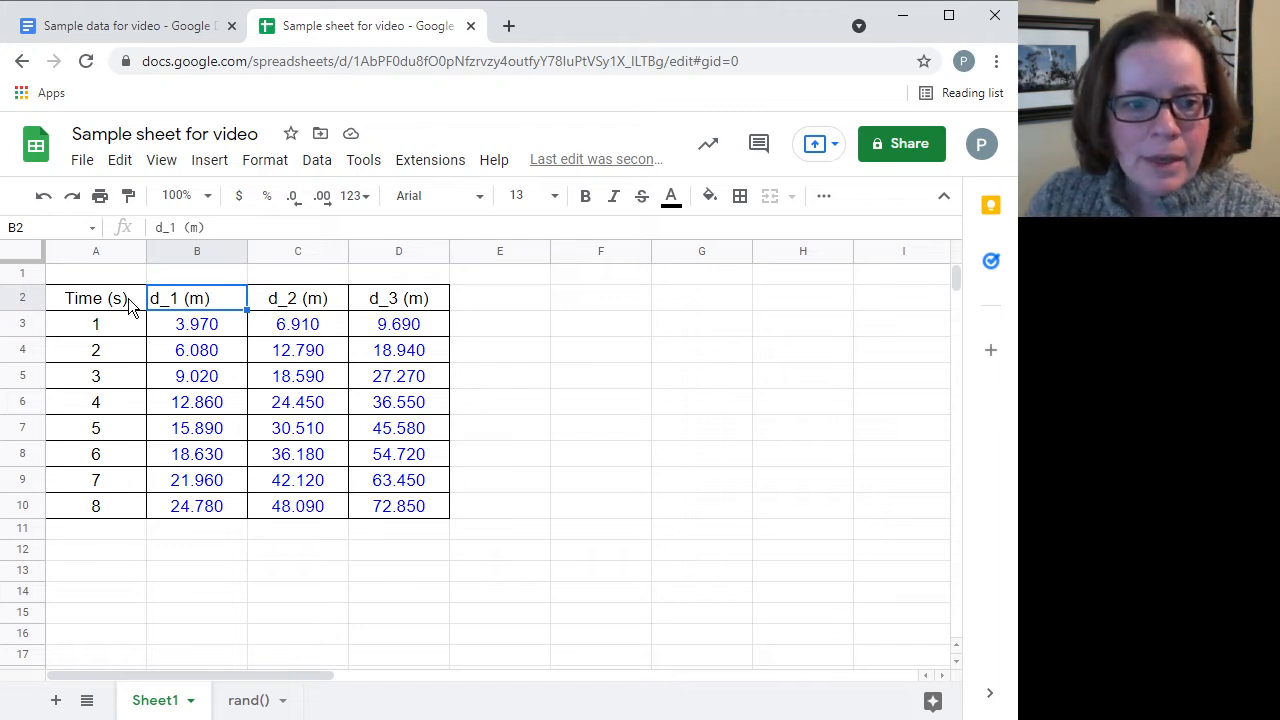
click(222, 356)
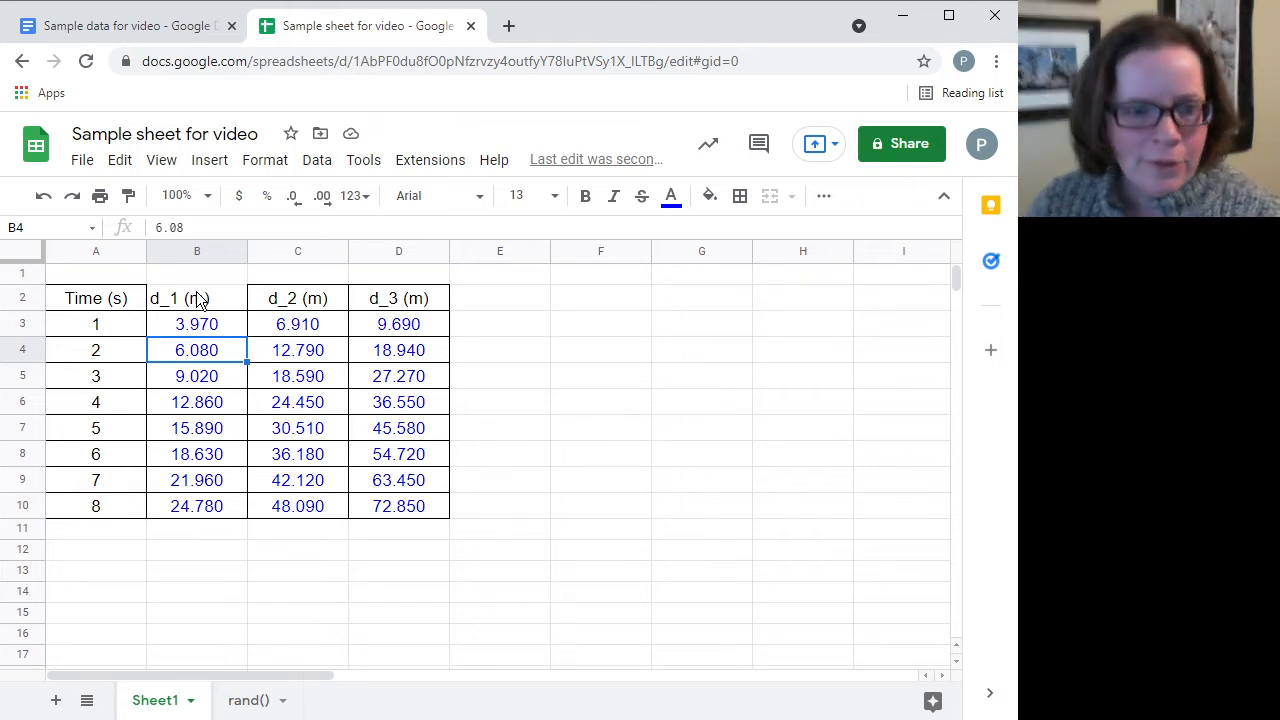
Clear all borders from the range A2:D11
drag(104, 302, 421, 532)
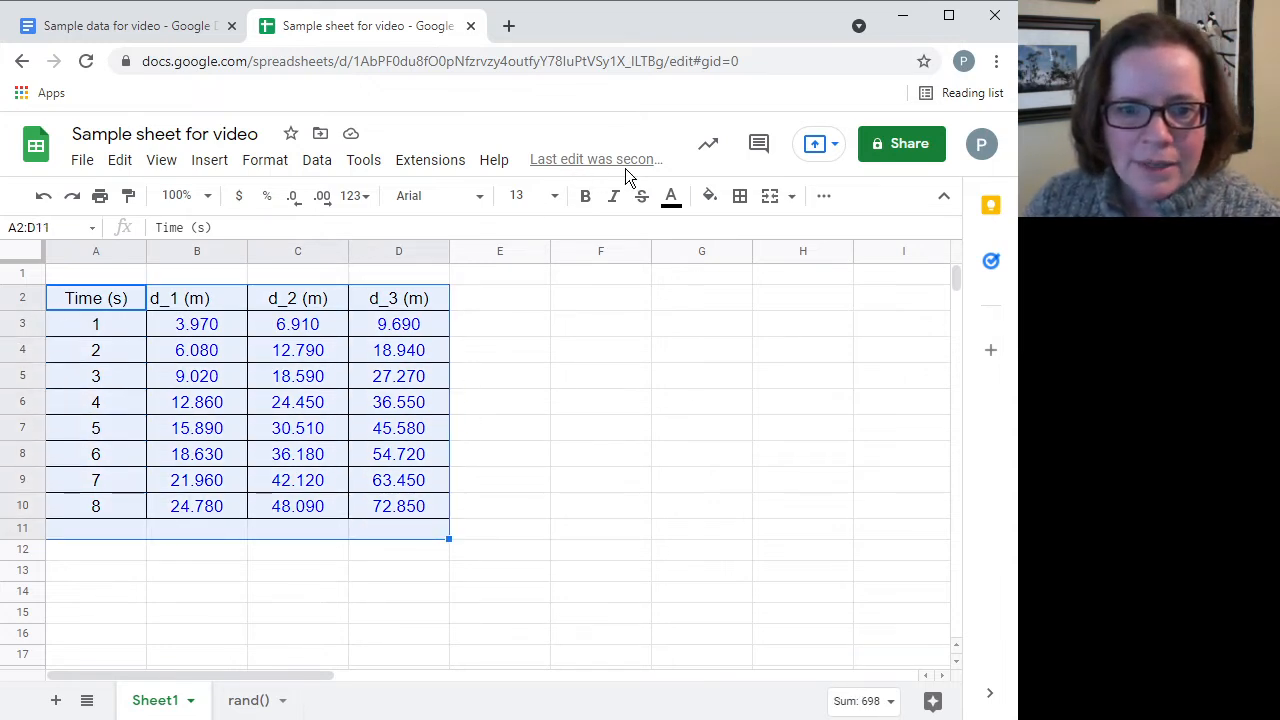
click(742, 204)
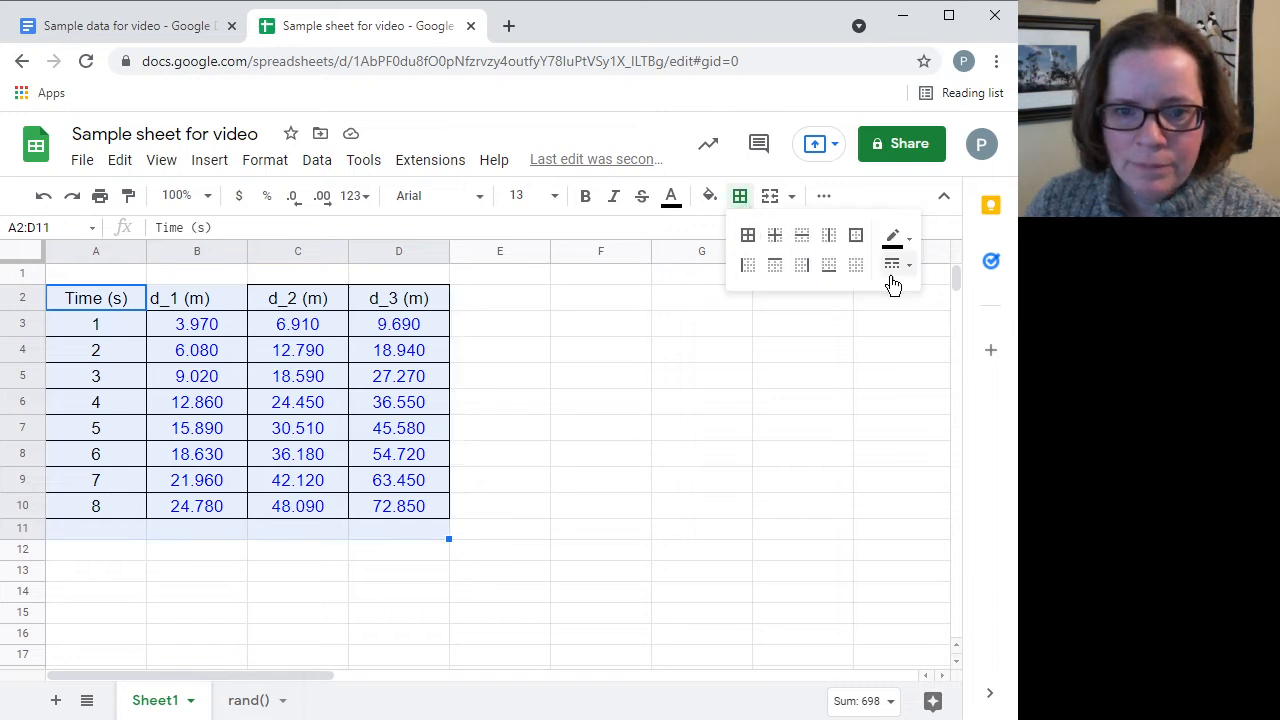
click(855, 266)
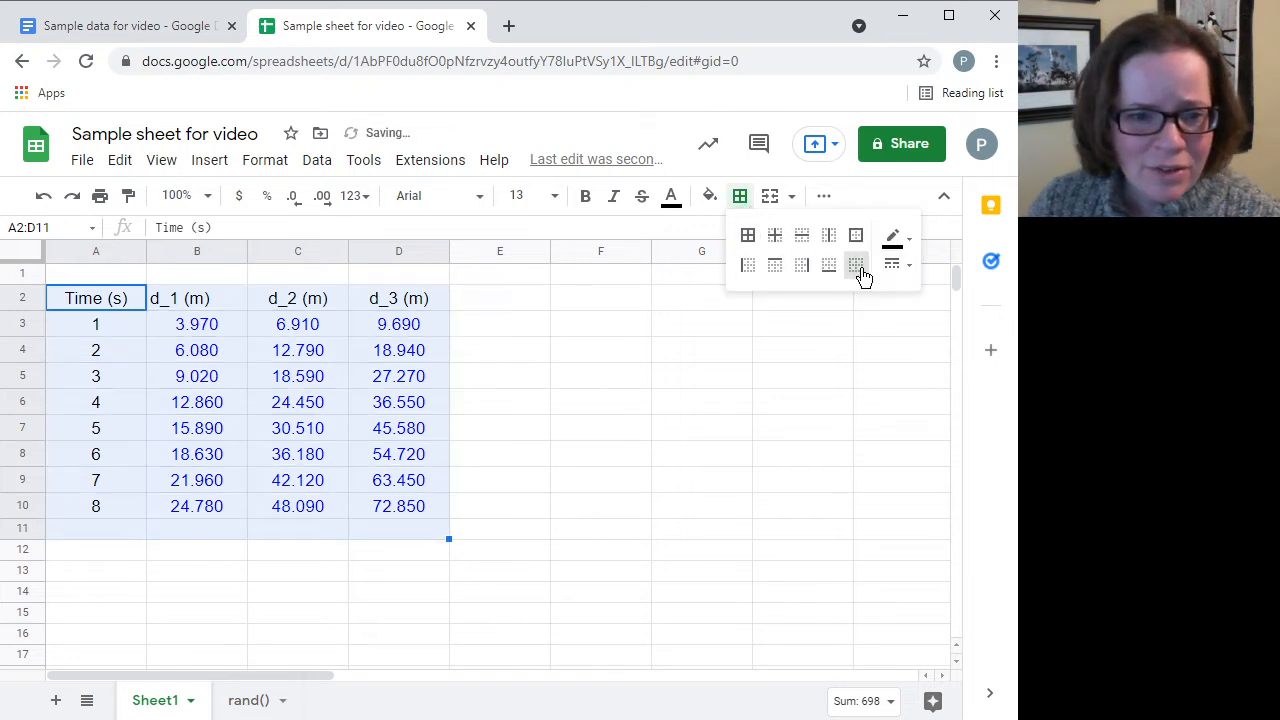
click(516, 345)
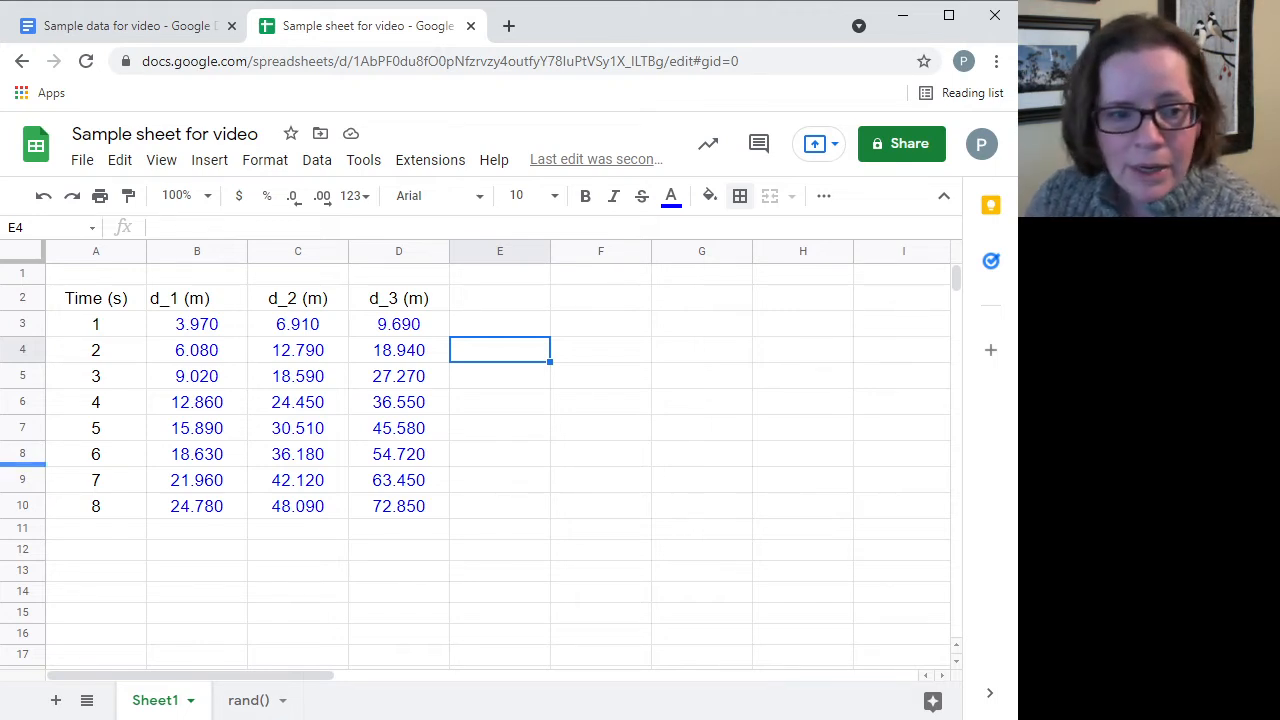
Insert a chart from the data in A2:D10
drag(125, 293, 389, 514)
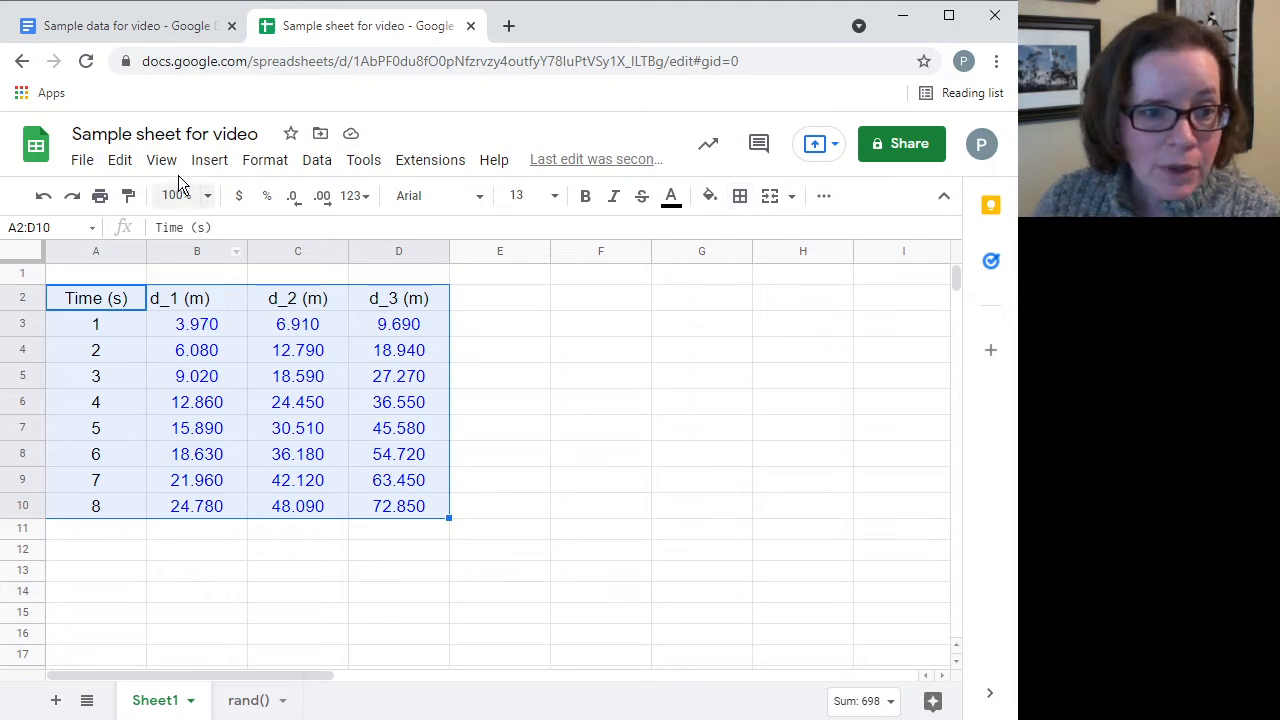
click(210, 162)
click(264, 348)
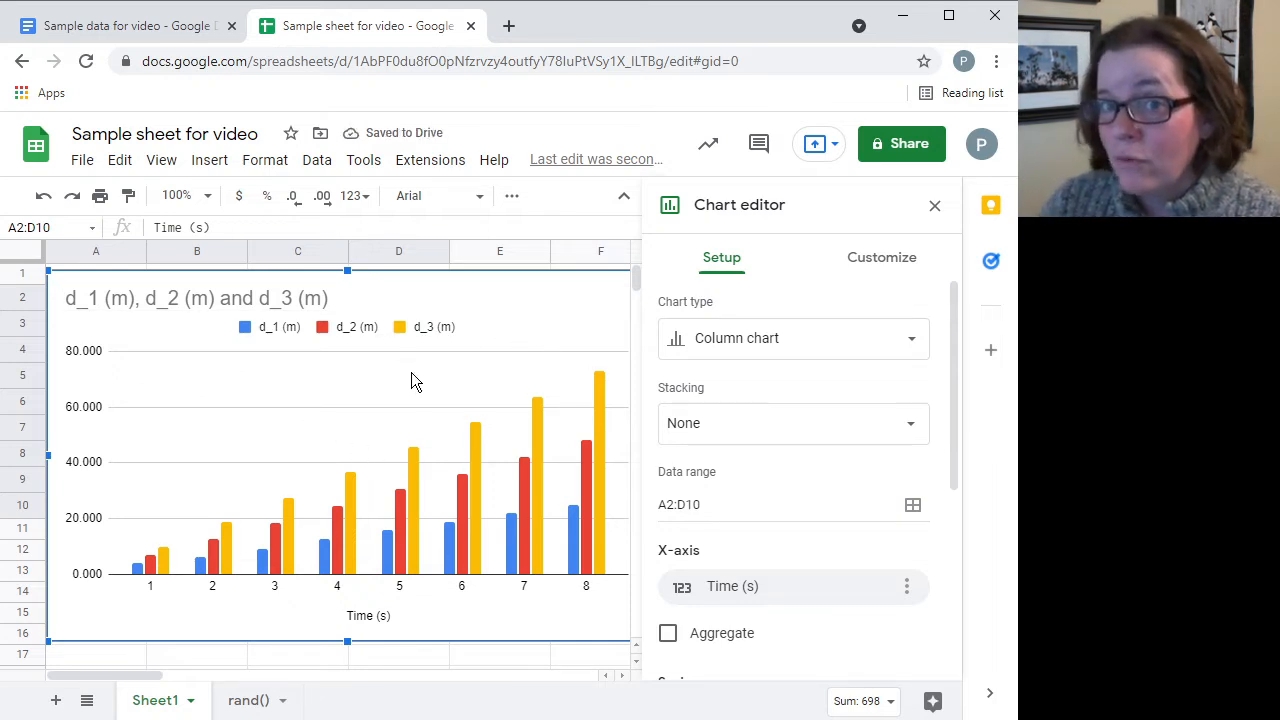
Change the chart type from column to a scatter chart
click(743, 345)
scroll(740, 425, down, 5)
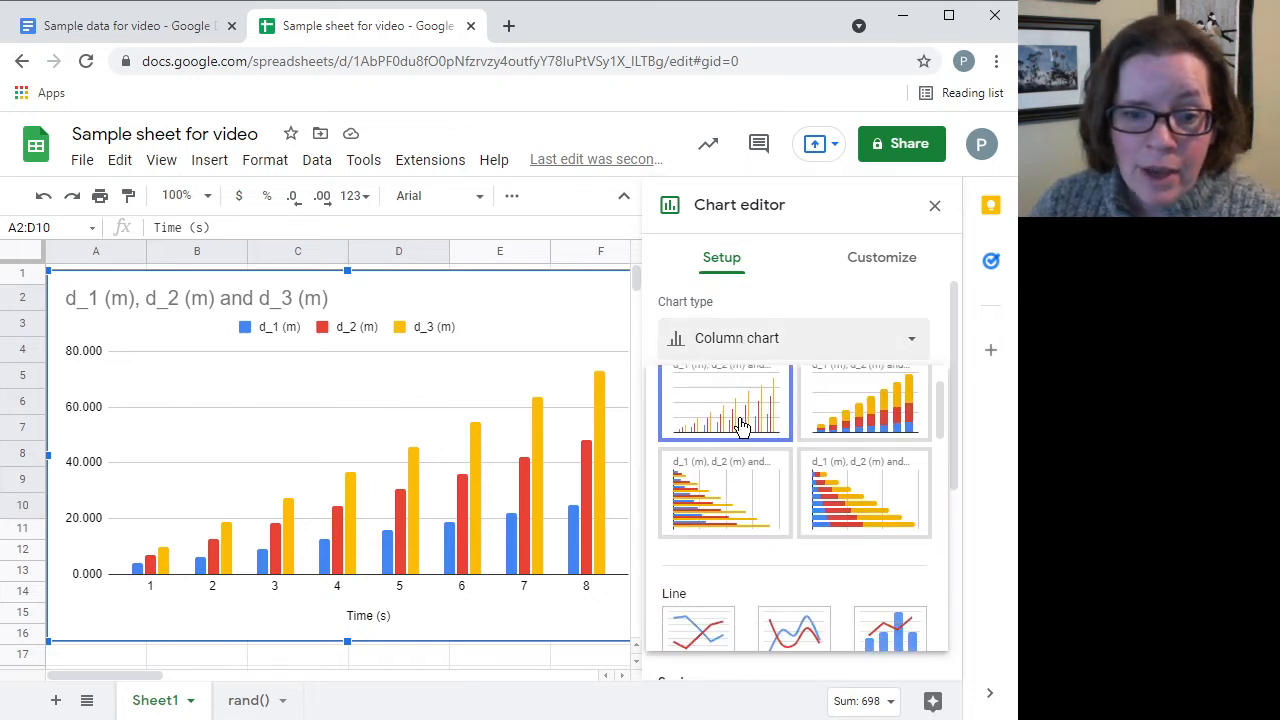
scroll(738, 425, down, 8)
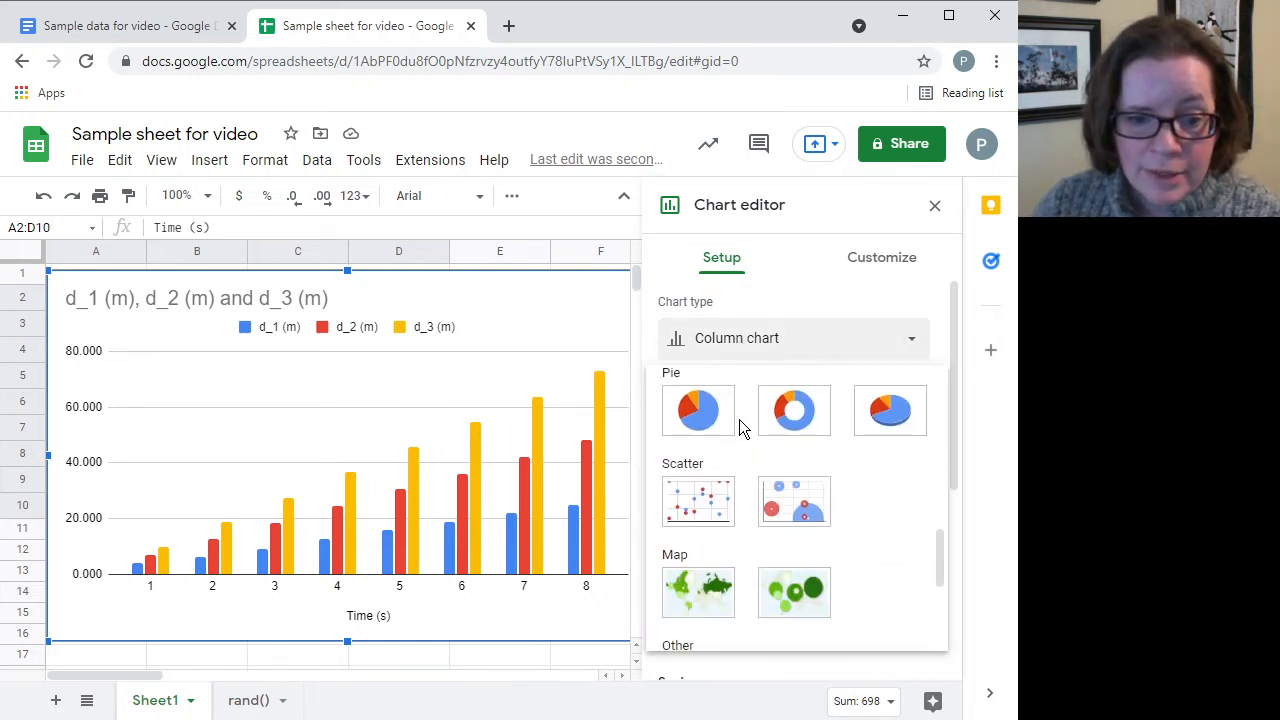
click(710, 410)
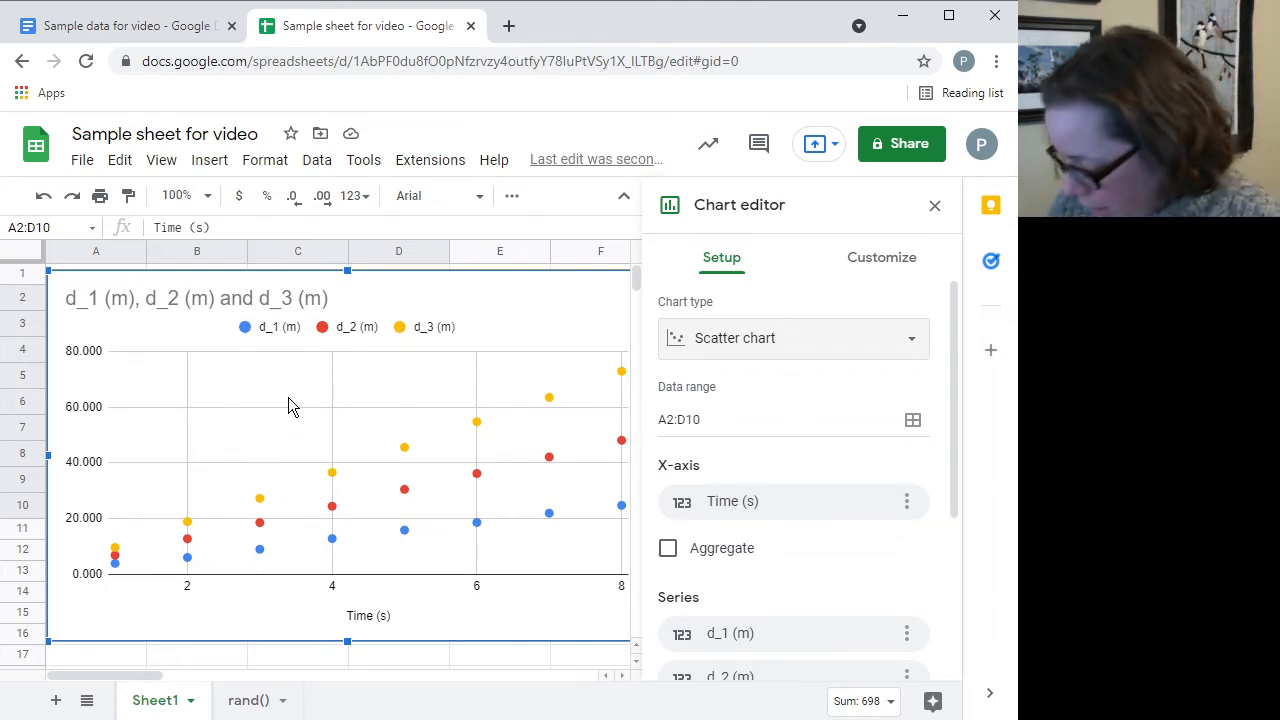
Remove Time (s) from the chart's X-axis and add it as a data series instead
key(ctrl+minus)
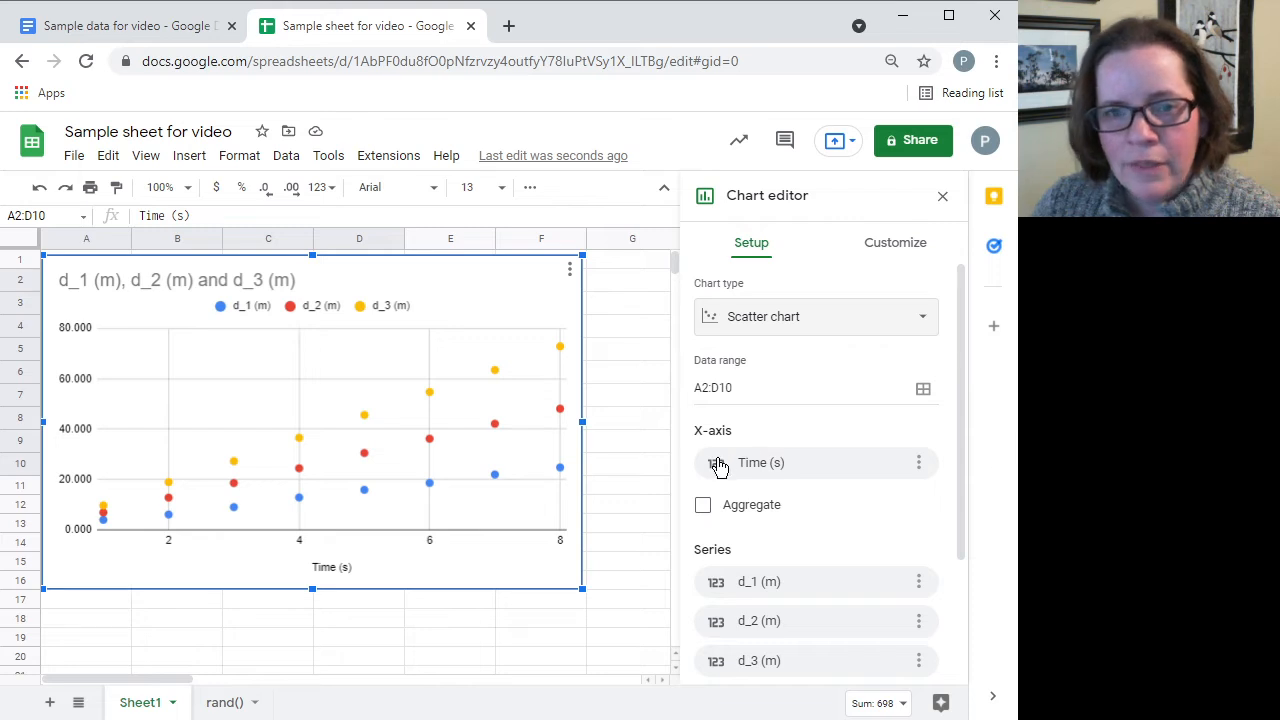
click(918, 466)
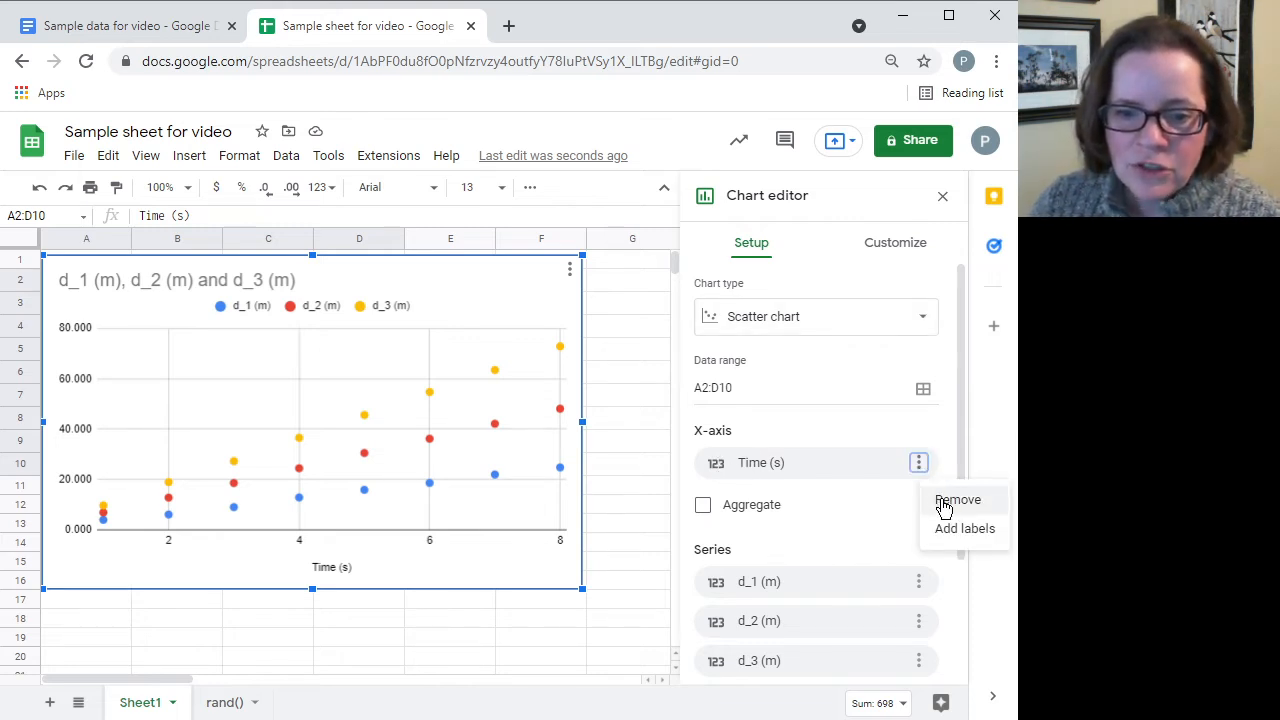
click(948, 500)
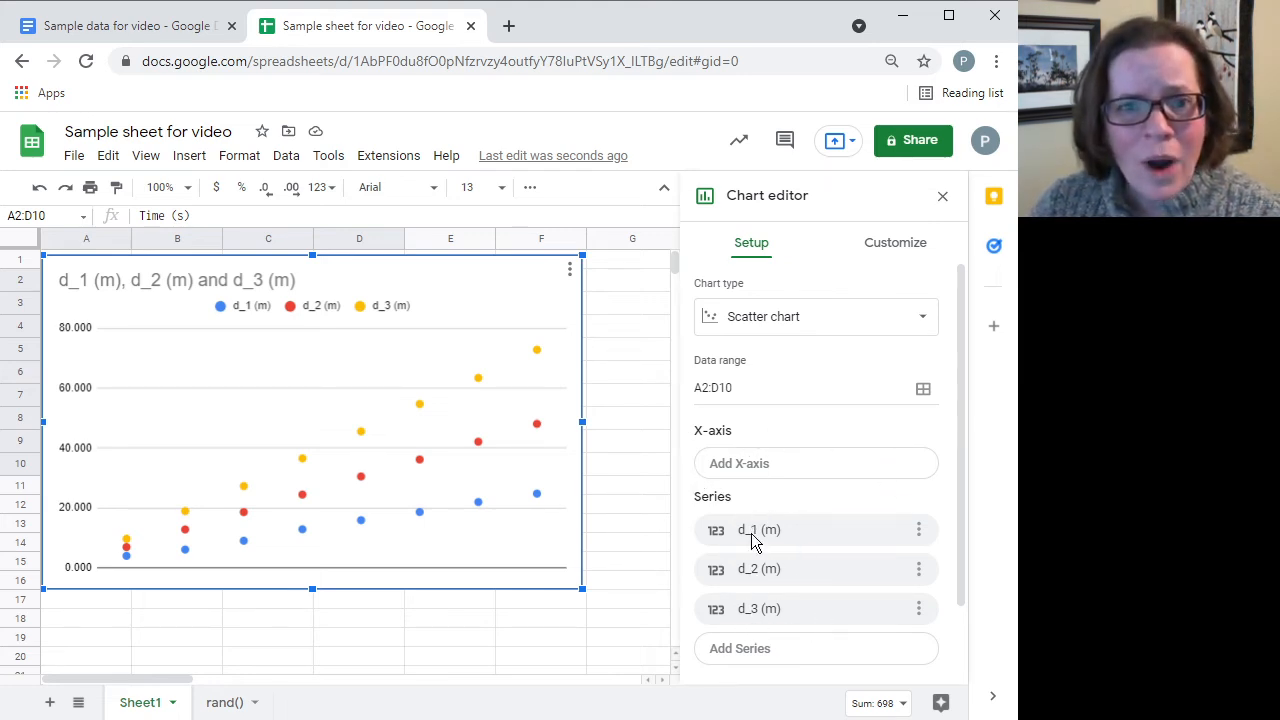
click(763, 650)
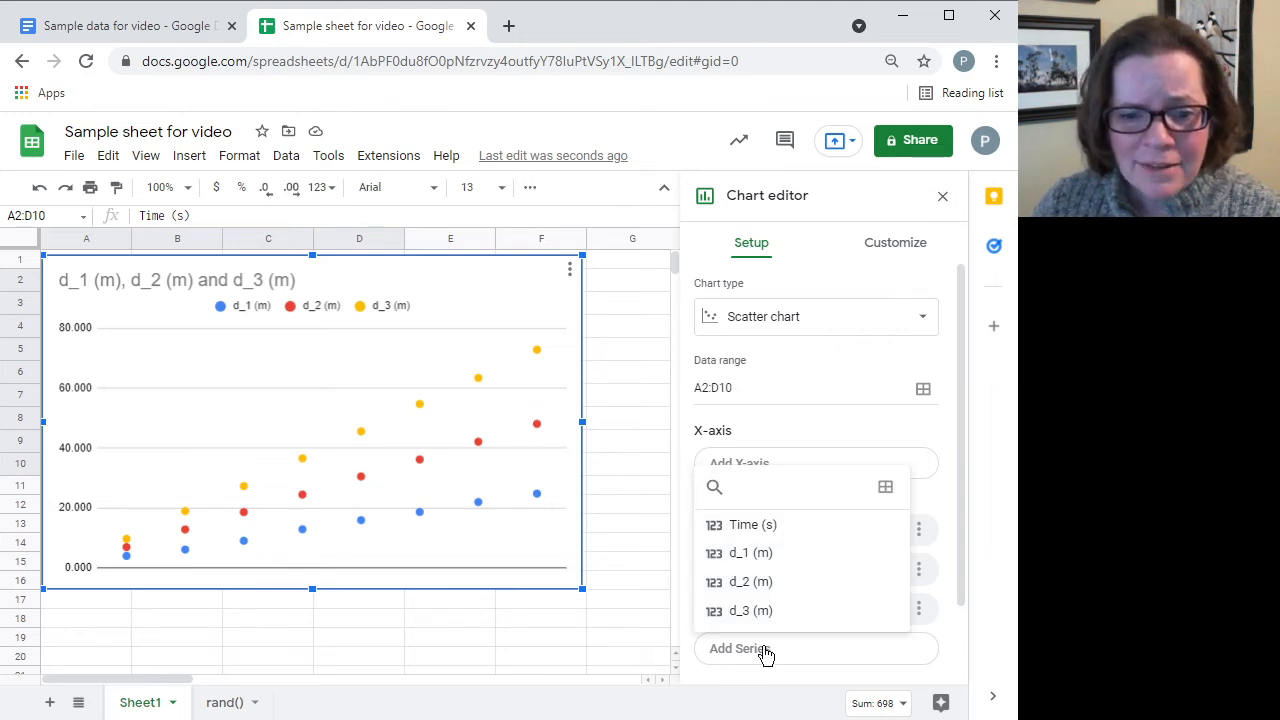
click(772, 528)
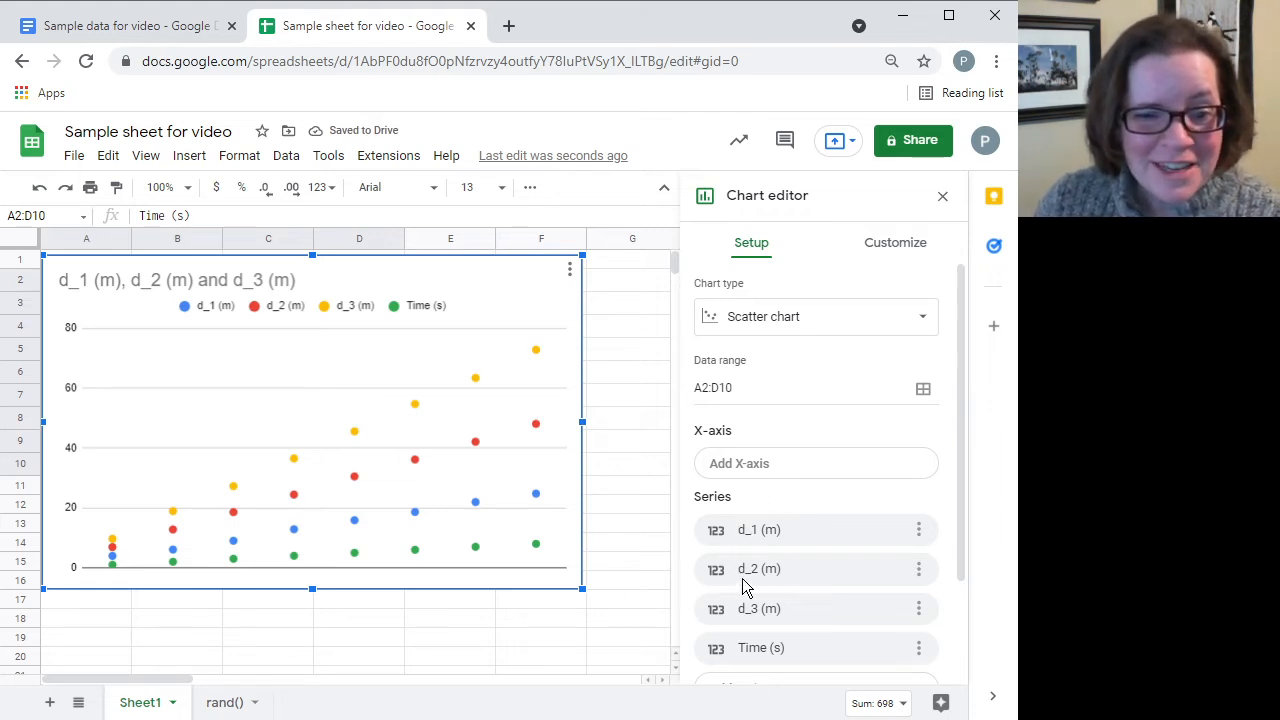
Set Time (s) as the chart's X-axis again and remove the Time (s) series
click(753, 467)
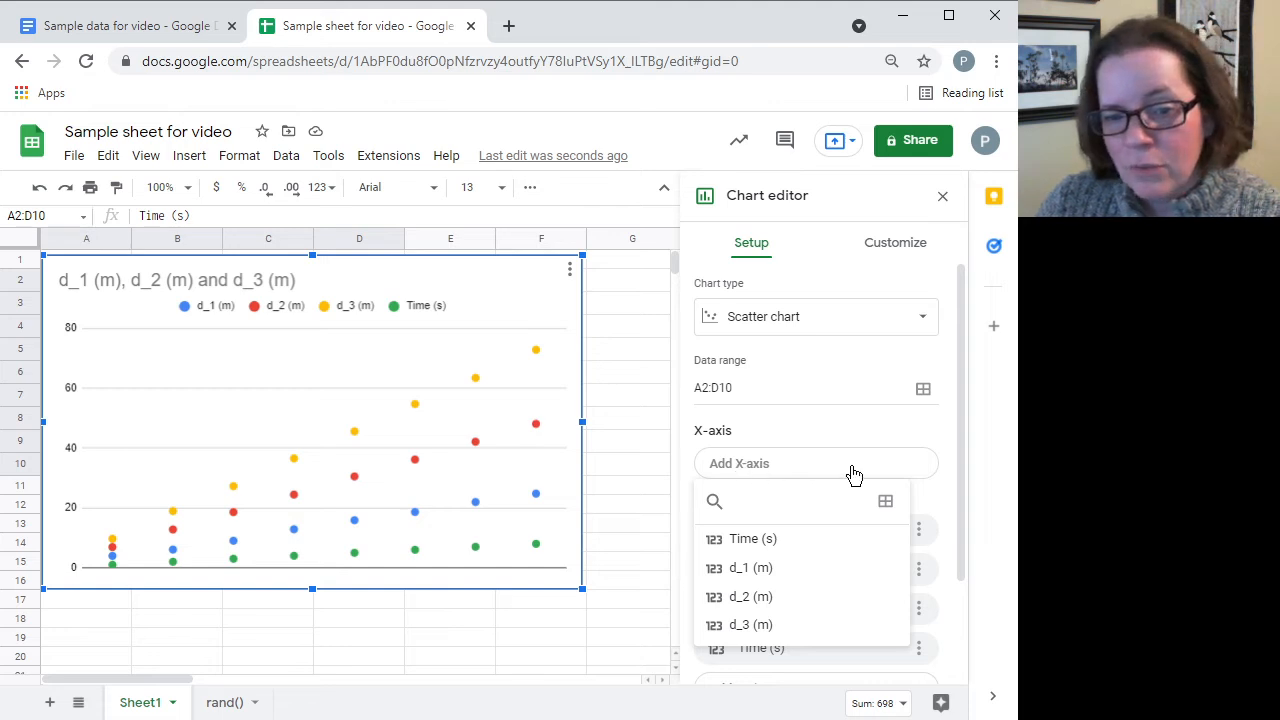
click(757, 538)
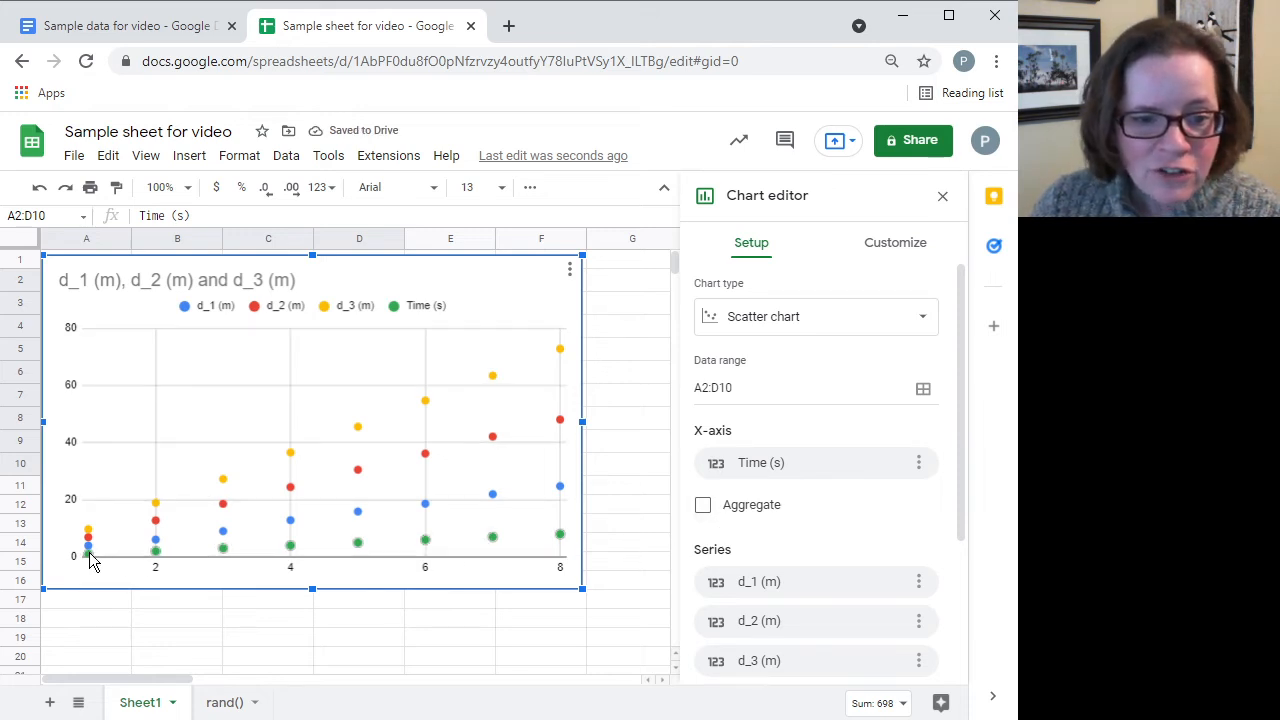
scroll(884, 595, down, 2)
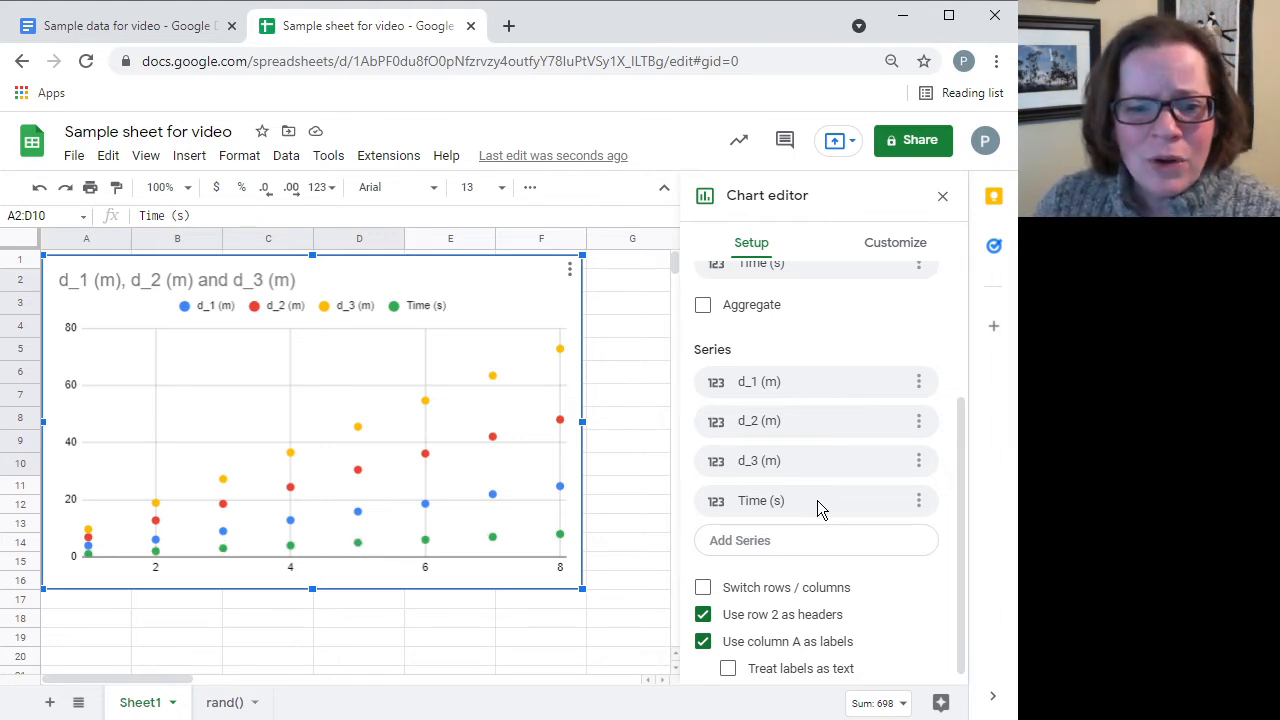
click(918, 502)
click(913, 546)
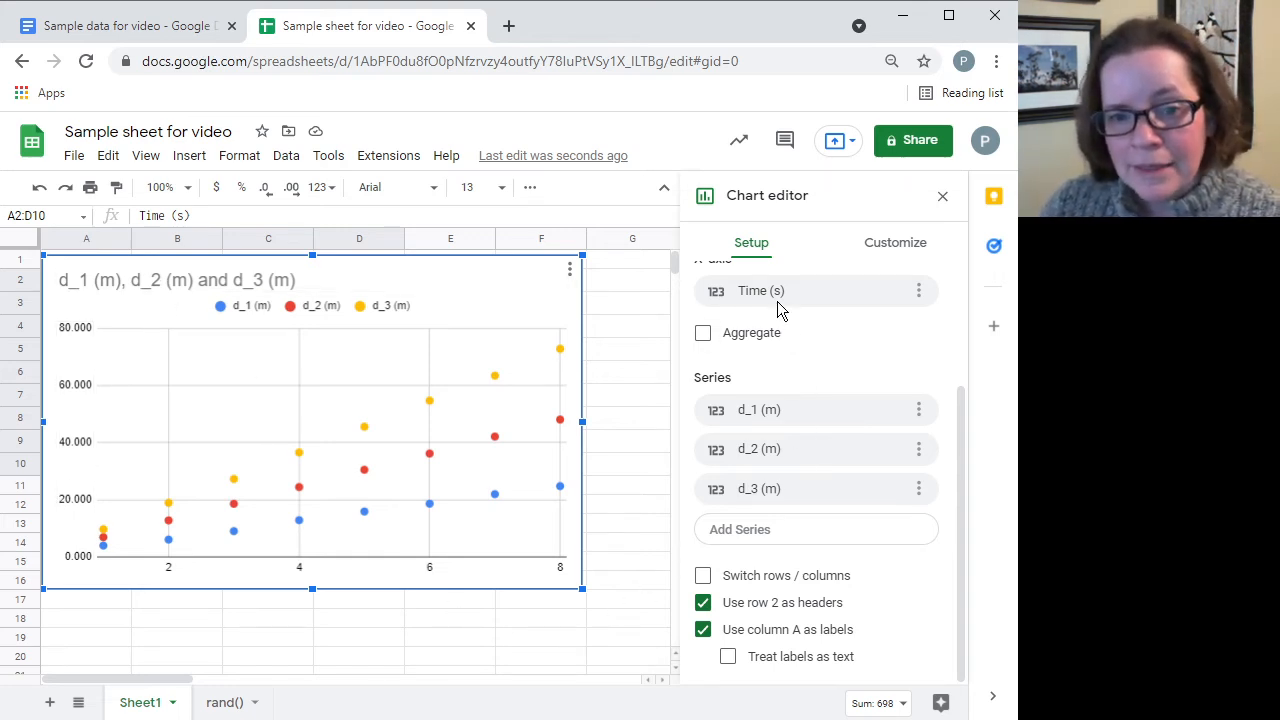
Replace the chart's Time (s) X-axis by removing it and assigning the cell range A2:A10 as the X-axis
scroll(778, 308, up, 1)
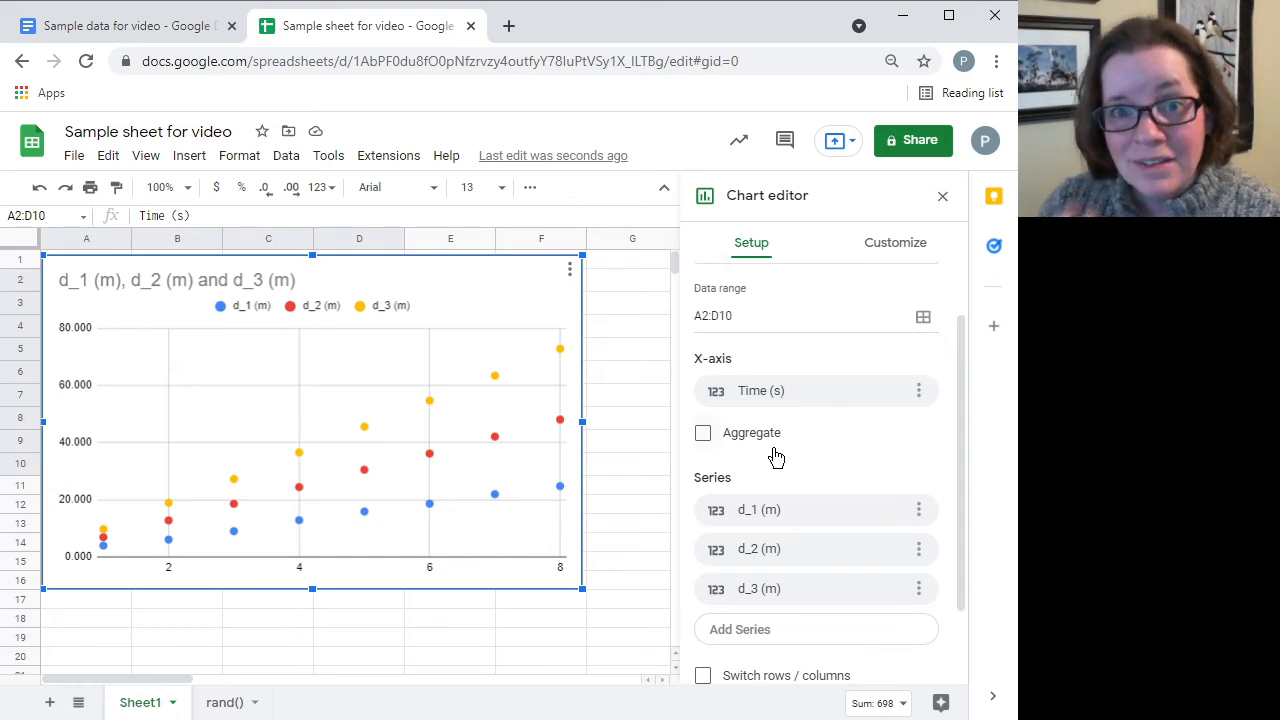
click(919, 396)
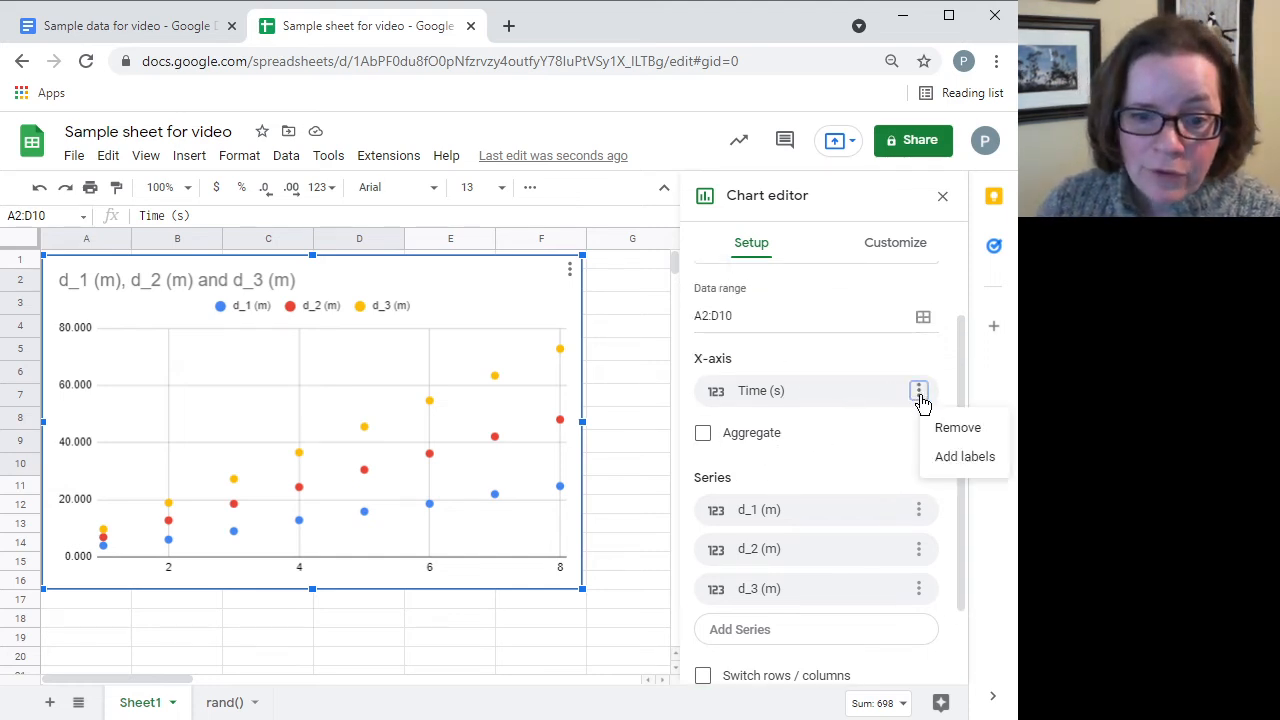
click(934, 428)
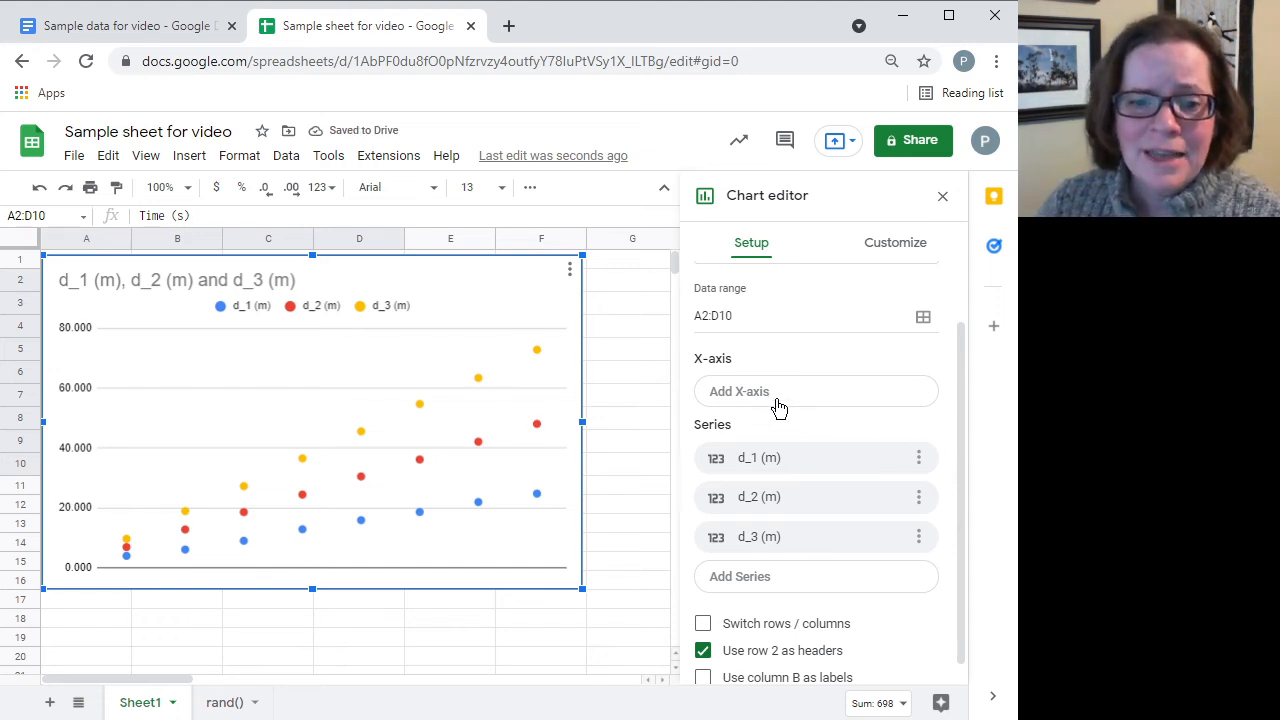
click(831, 394)
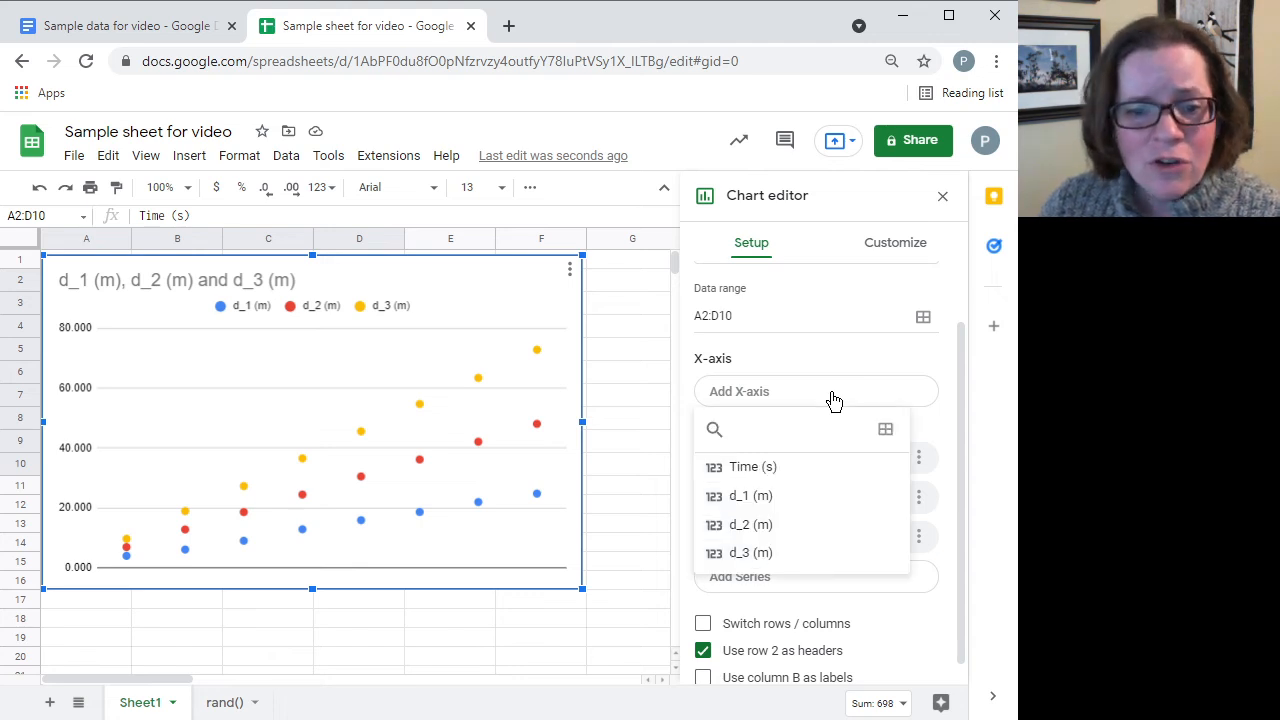
click(885, 433)
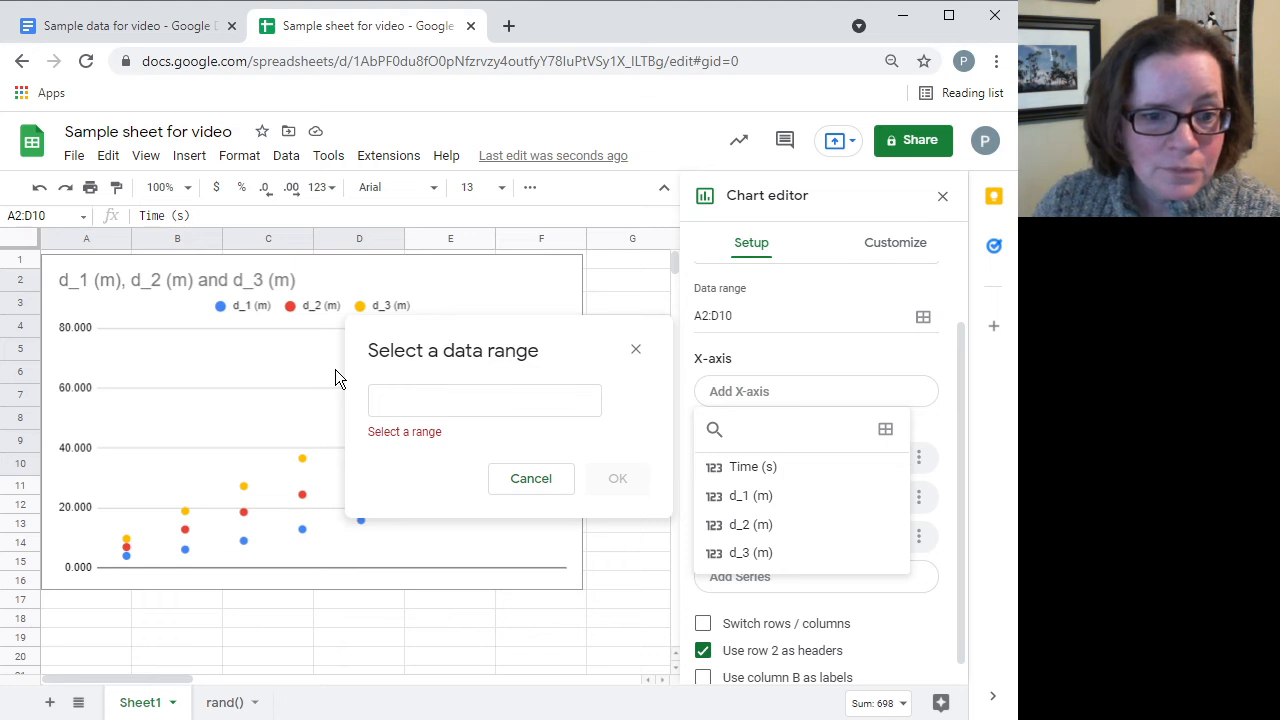
click(469, 413)
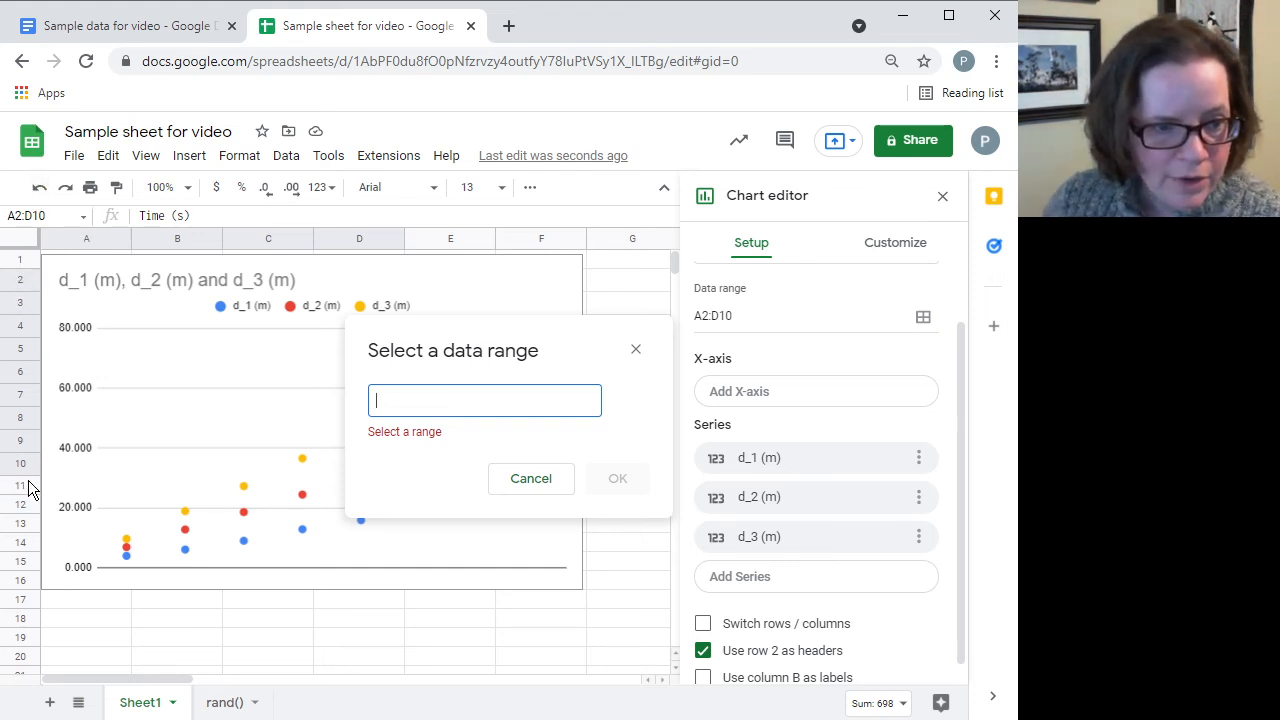
text(a)
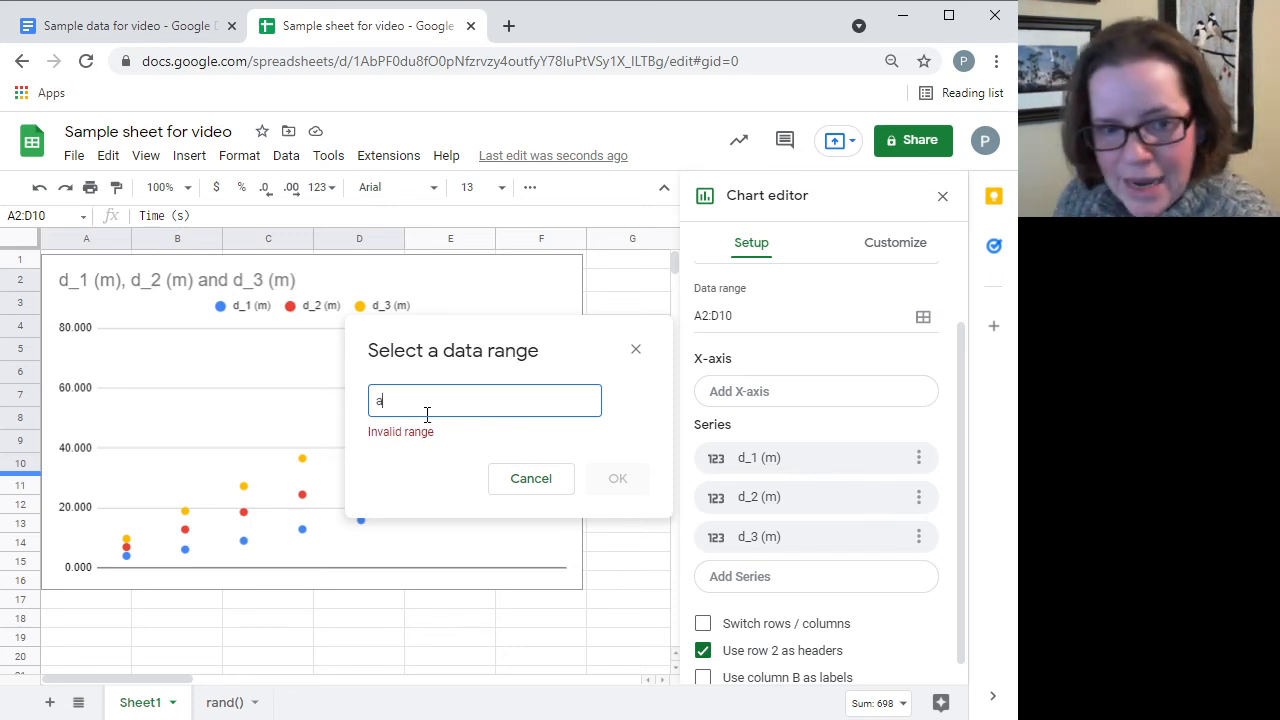
text(2:)
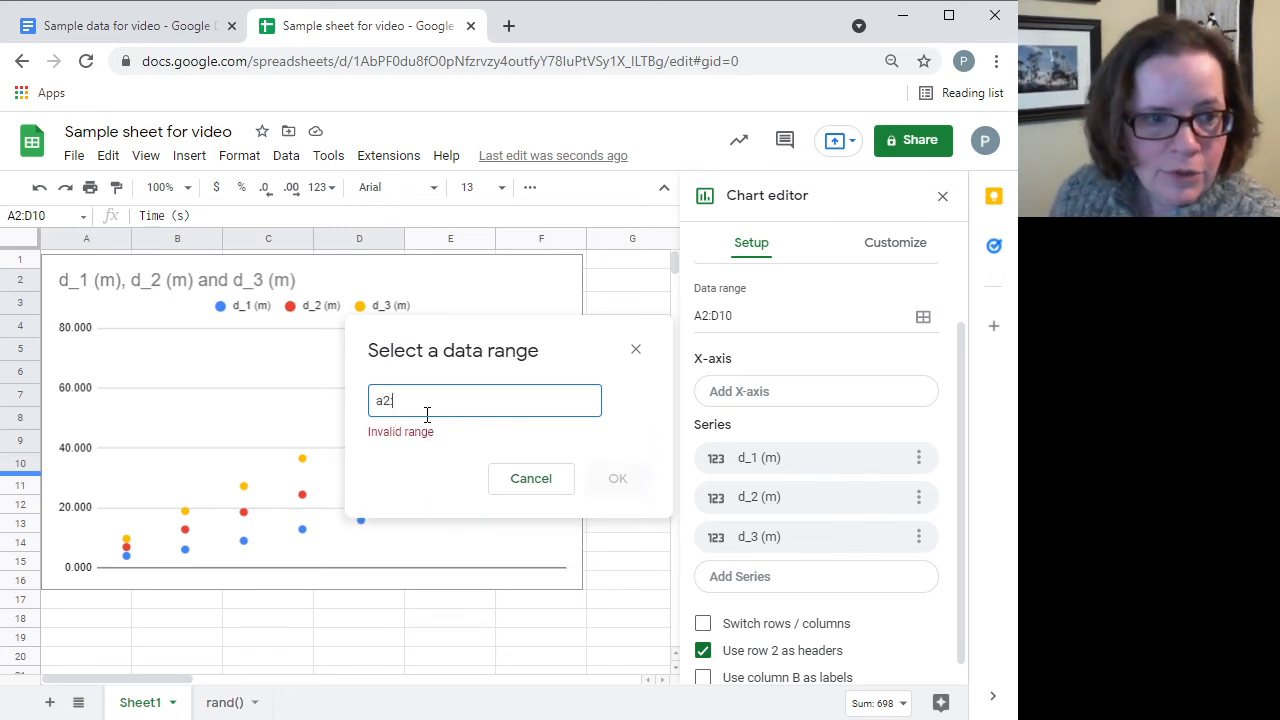
text(a10)
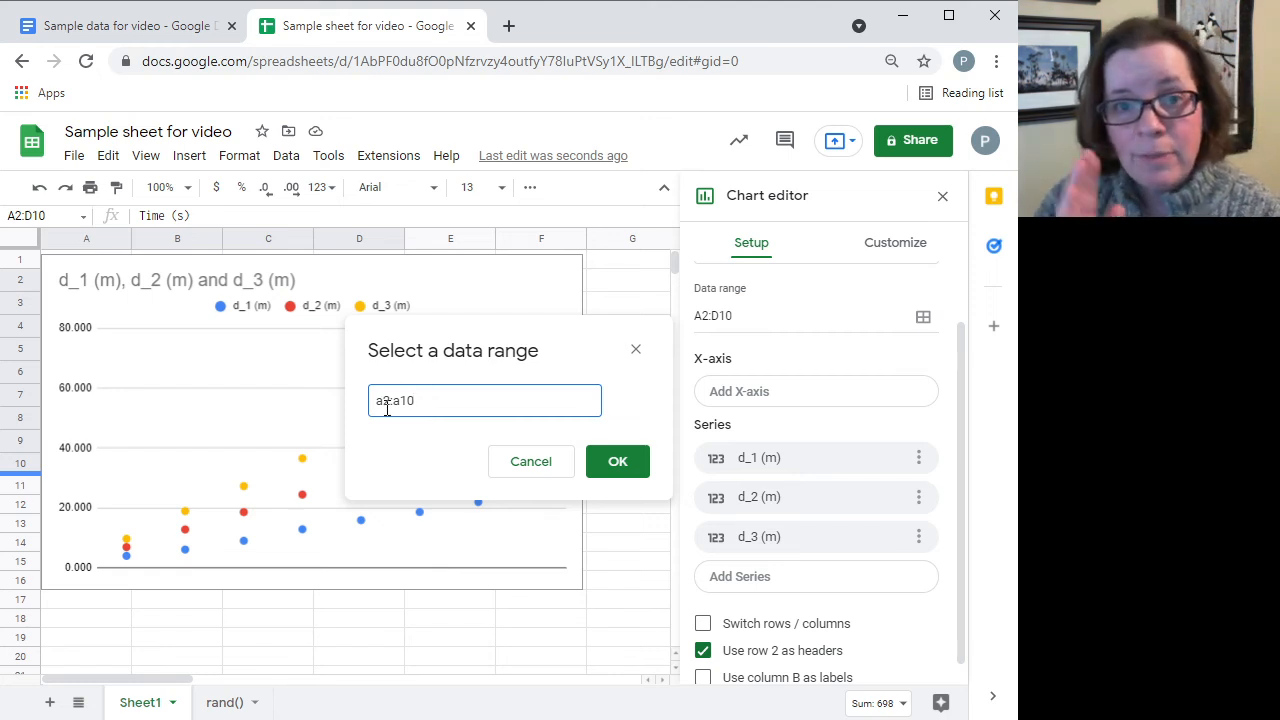
click(624, 465)
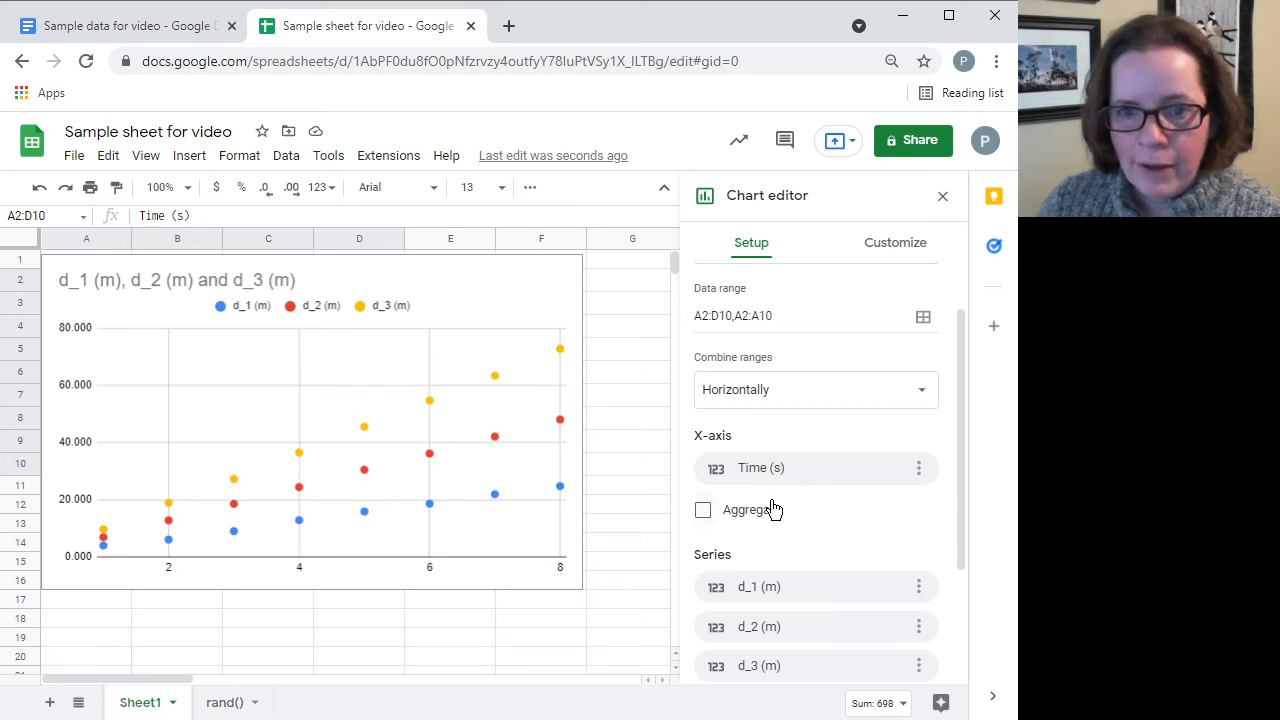
Move the chart slightly down on the sheet to uncover part of the table's header row
click(395, 566)
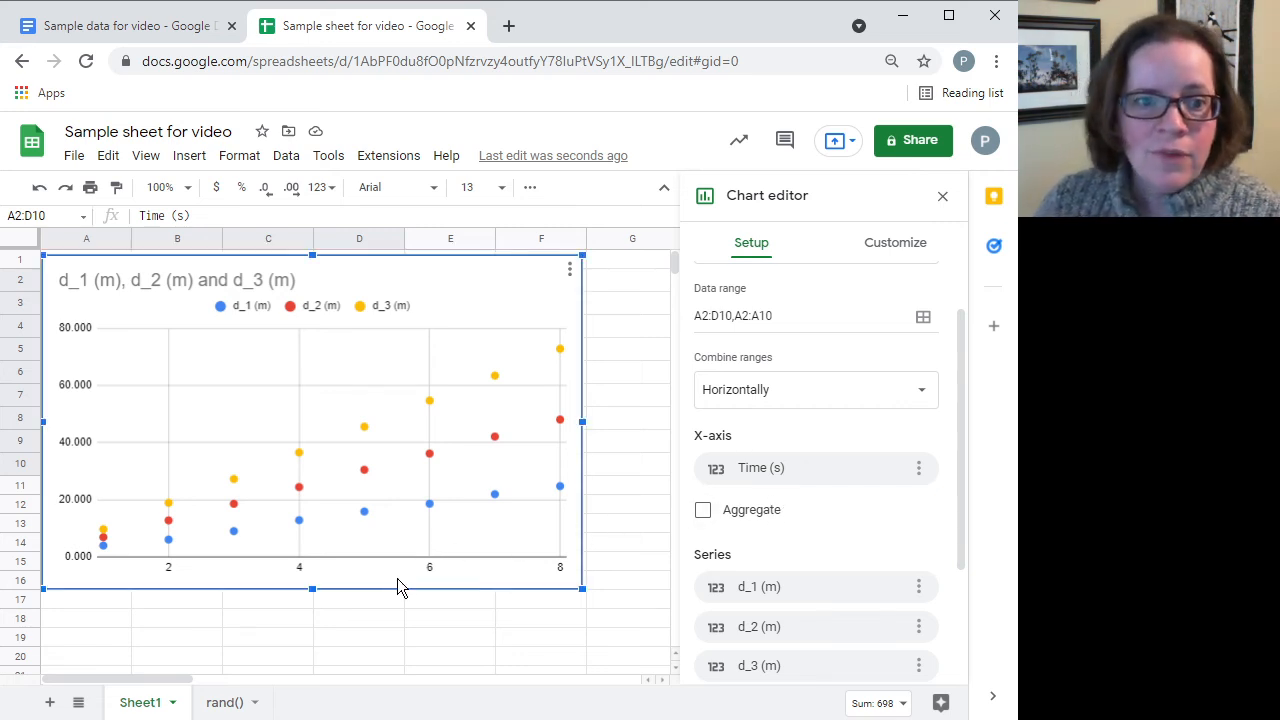
drag(397, 578, 405, 607)
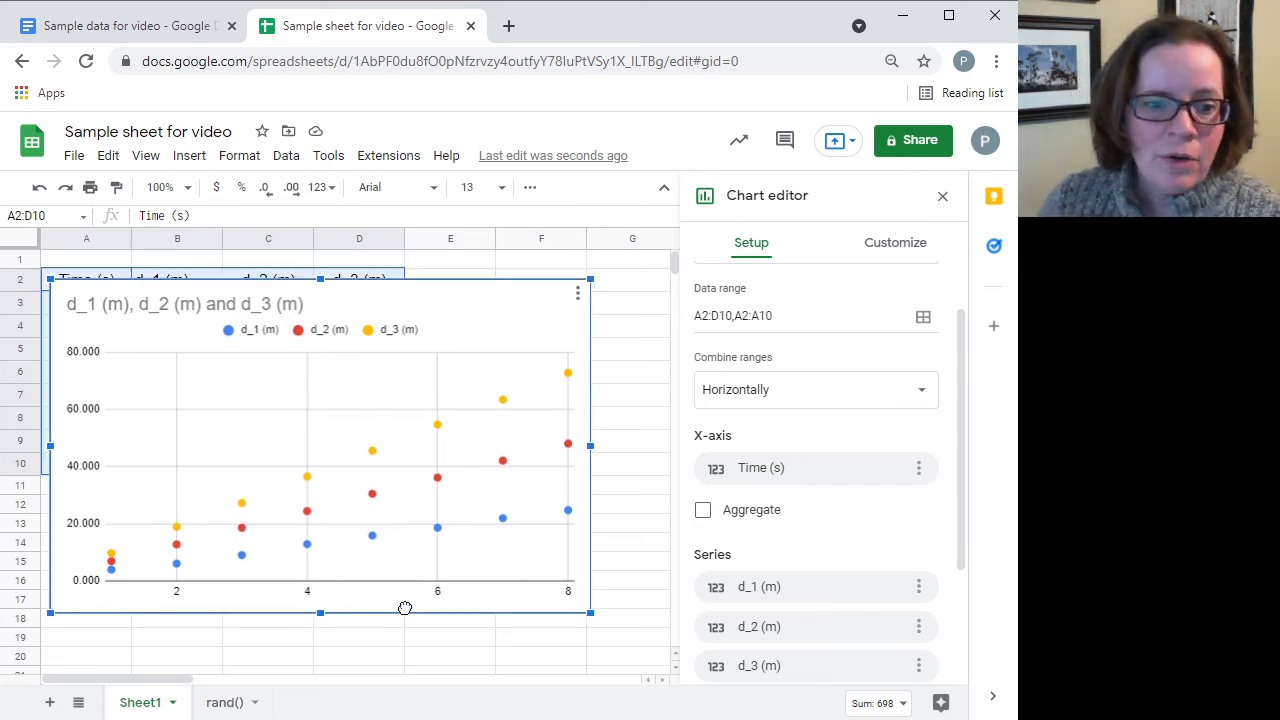
Set the fill opacity of the d_1 (m) series to 50%
click(900, 252)
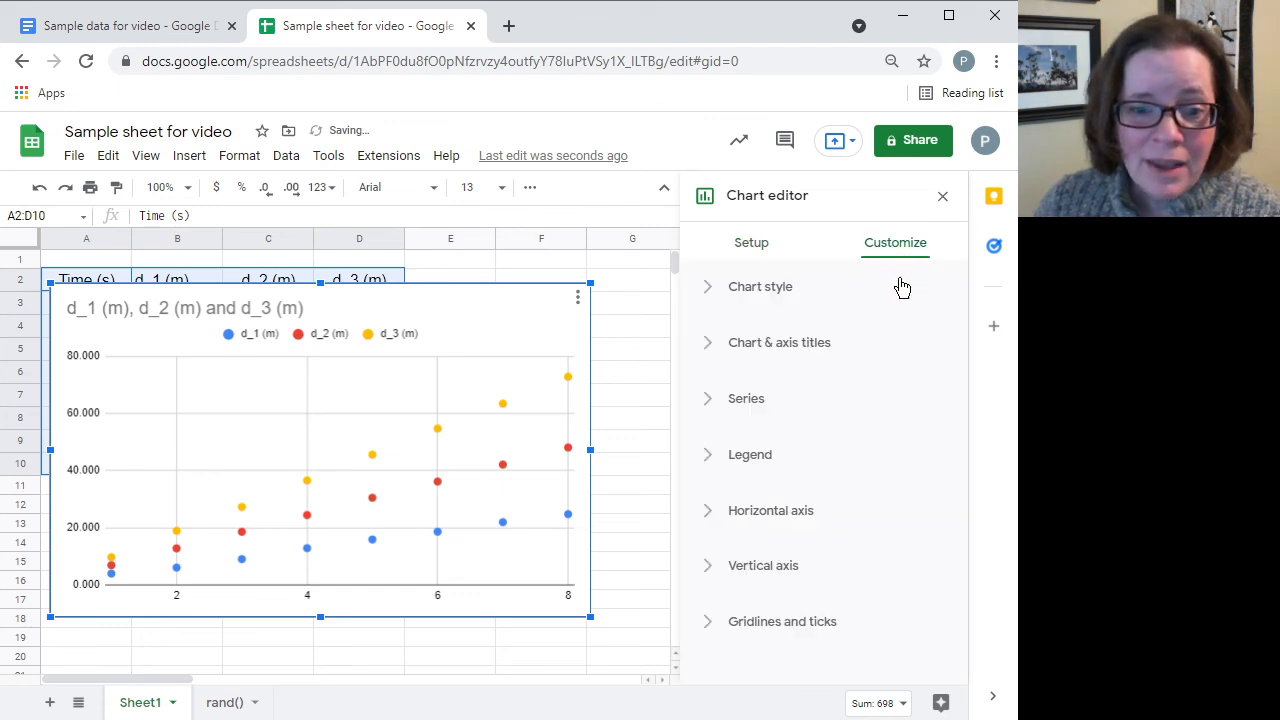
click(737, 418)
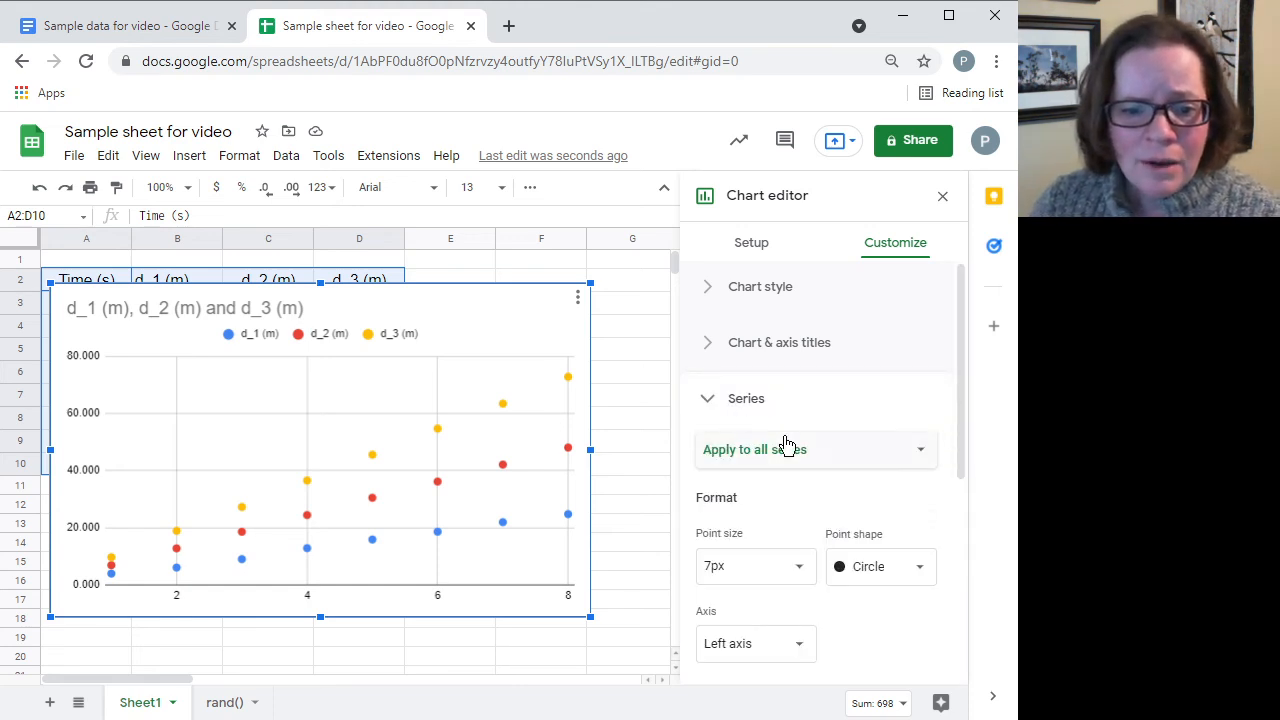
scroll(786, 444, down, 3)
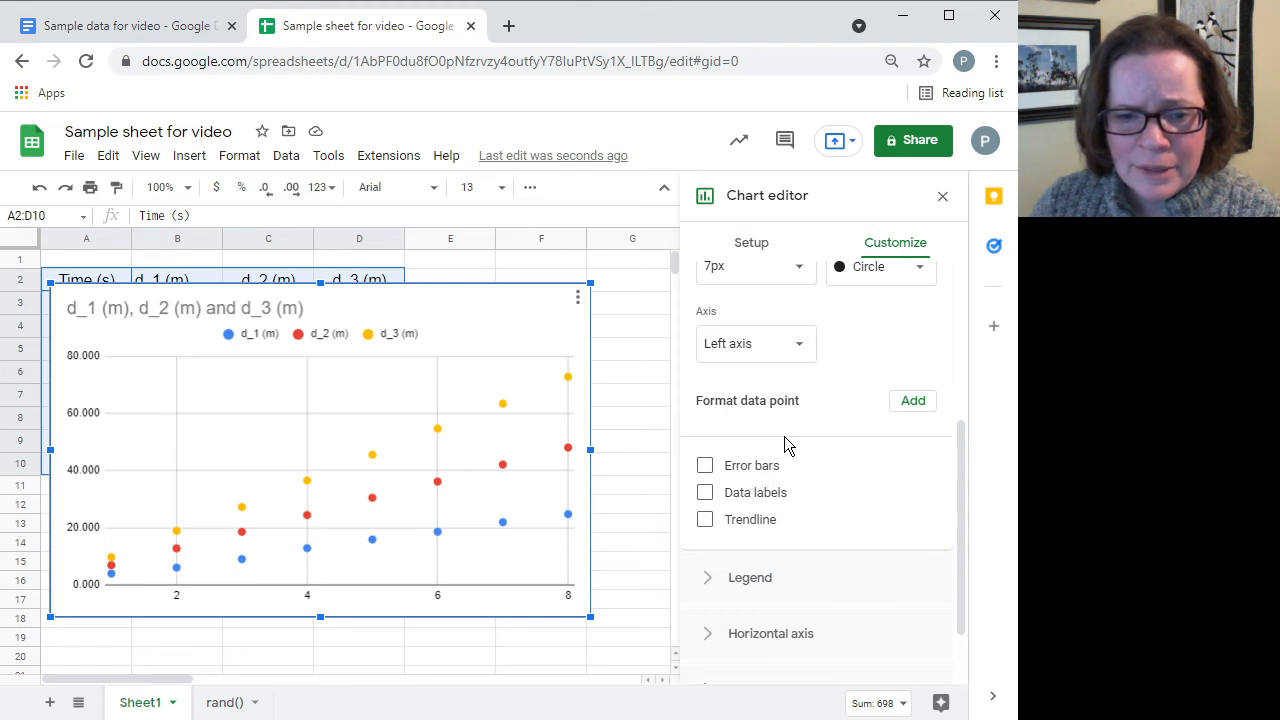
scroll(785, 443, up, 2)
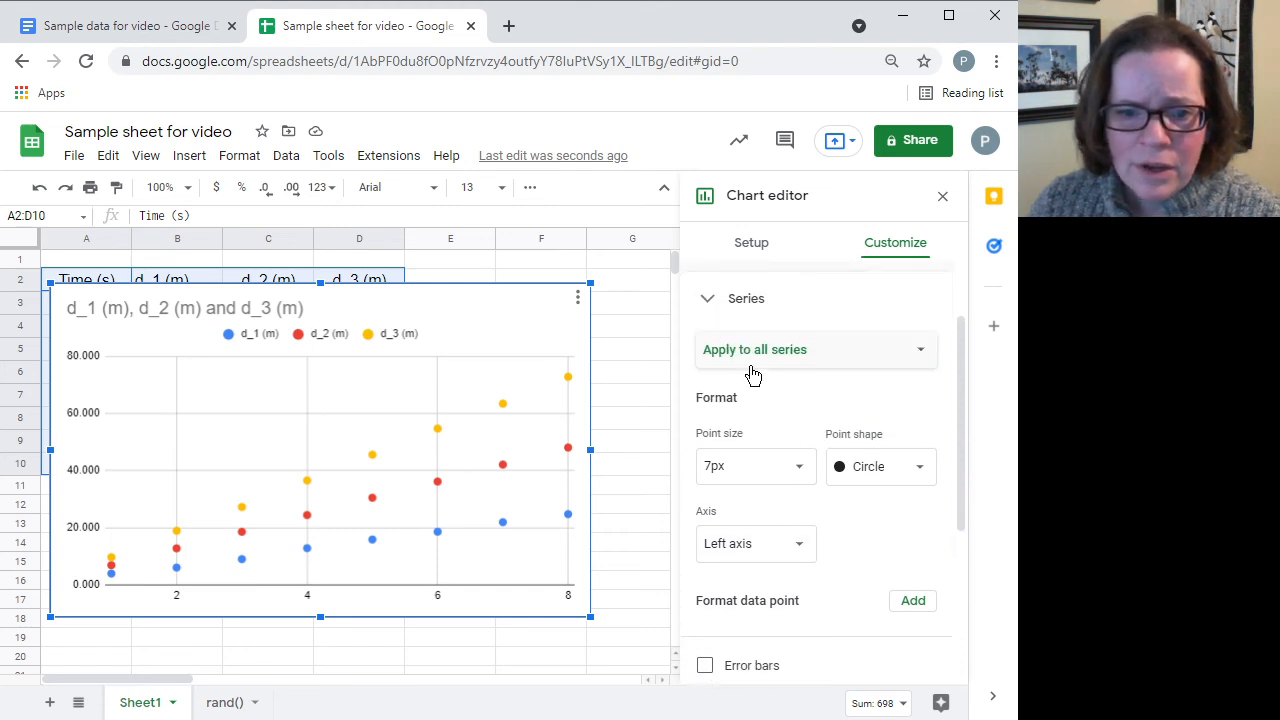
click(772, 345)
click(771, 376)
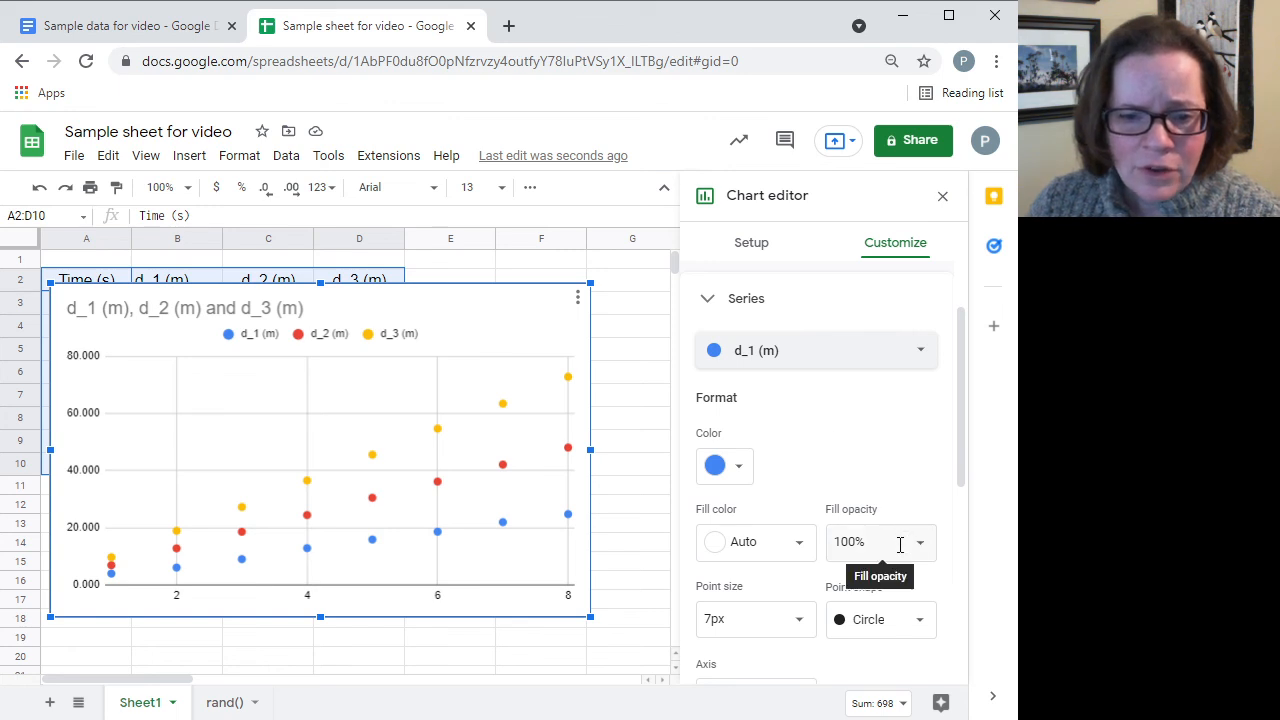
click(900, 541)
click(874, 416)
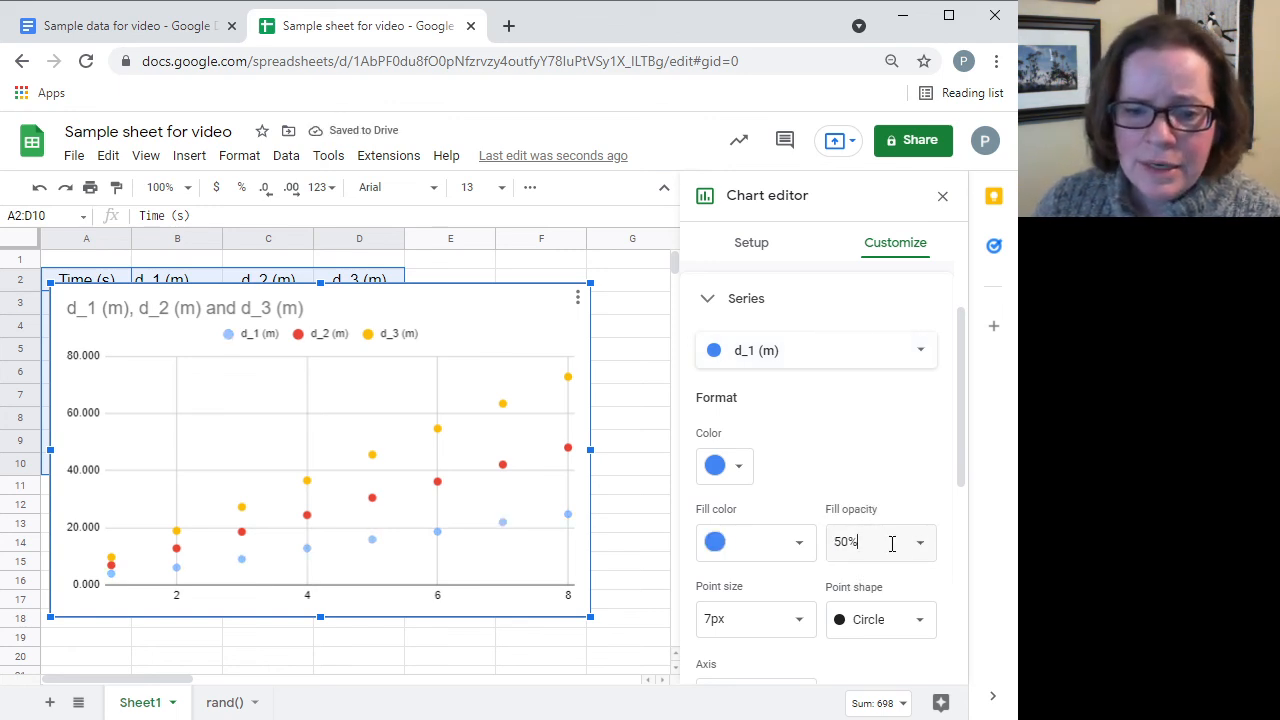
Try to set the fill opacity of the d_1 (m) series to 100%
drag(892, 543, 832, 546)
text(100)
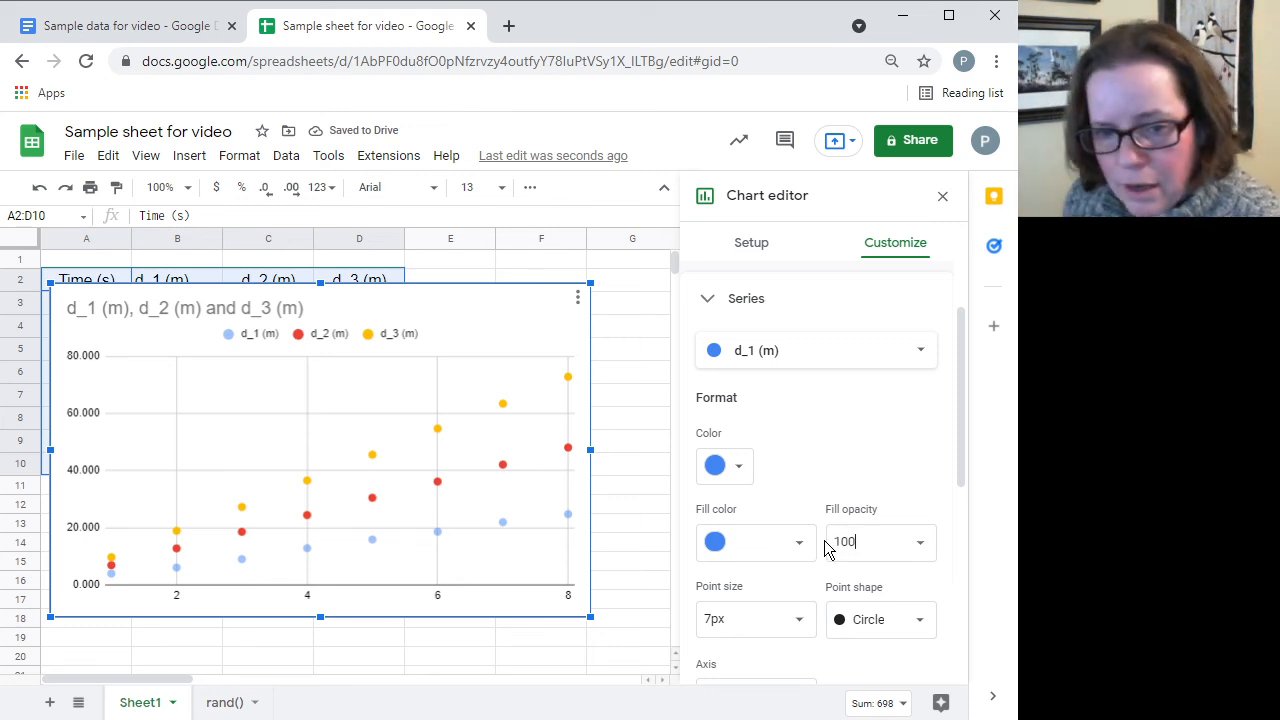
click(851, 432)
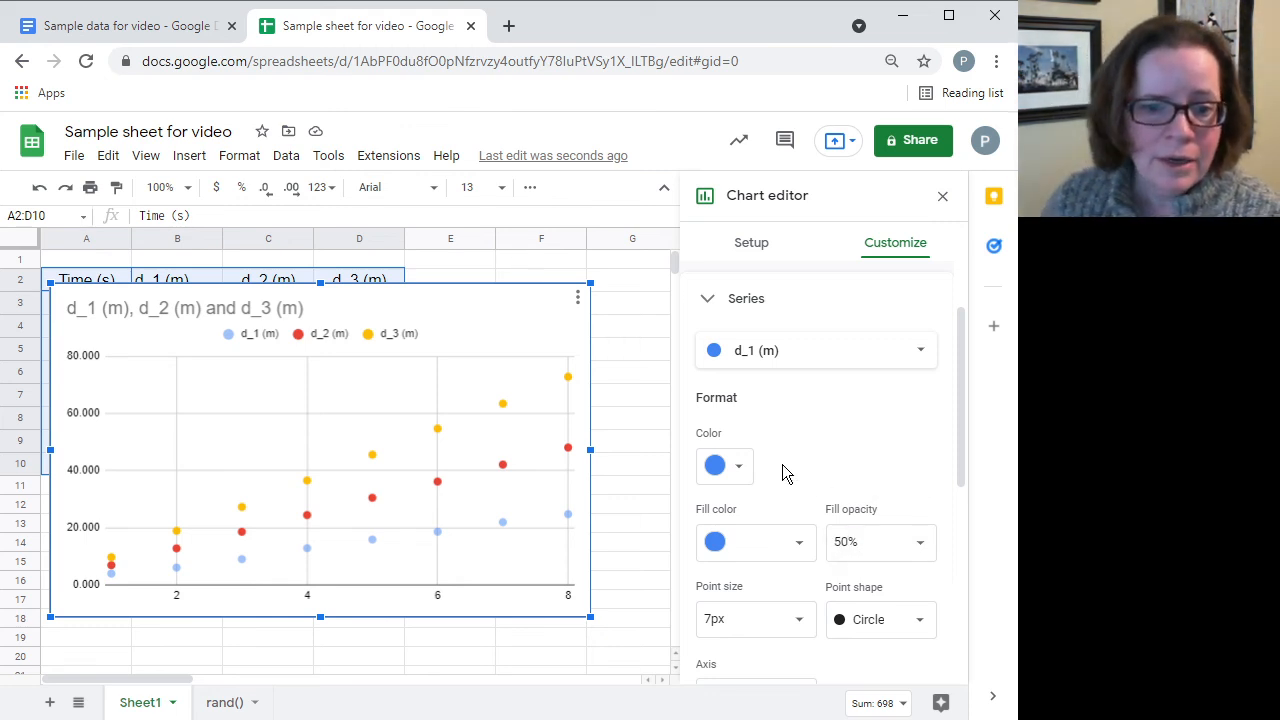
Change the d_2 (m) series colour to blue and close the chart editor
click(754, 348)
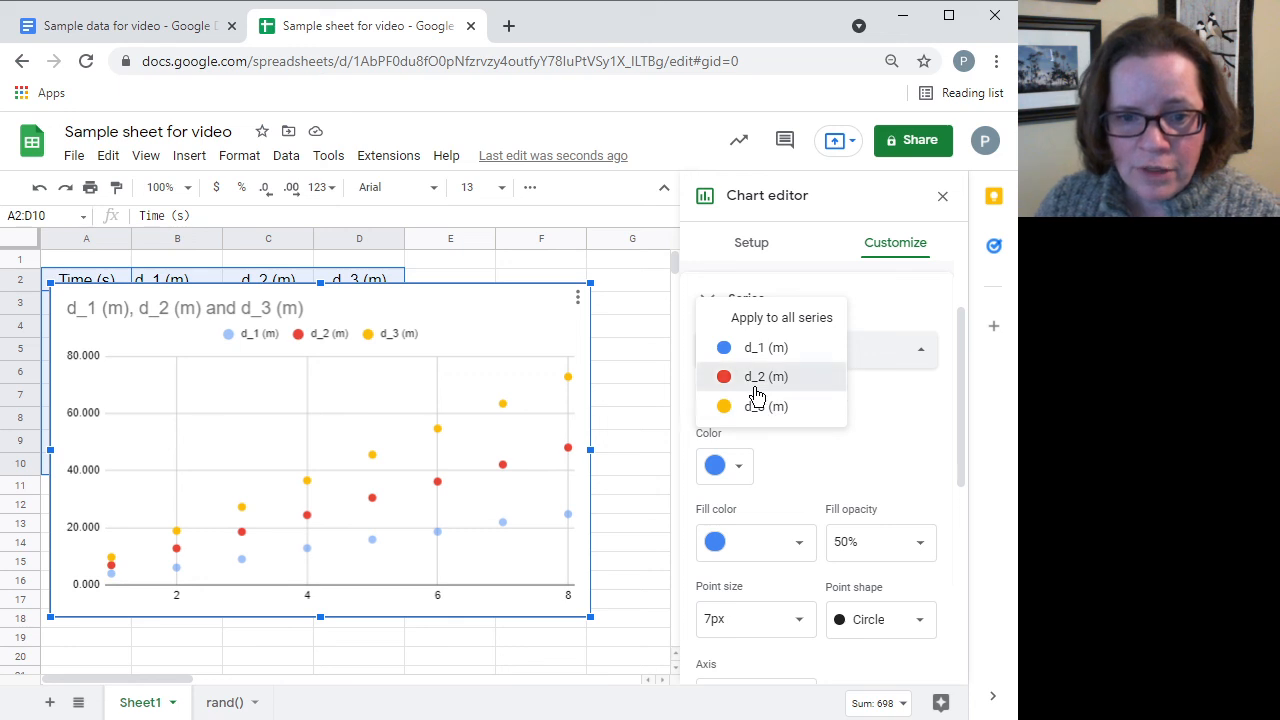
click(757, 378)
click(741, 470)
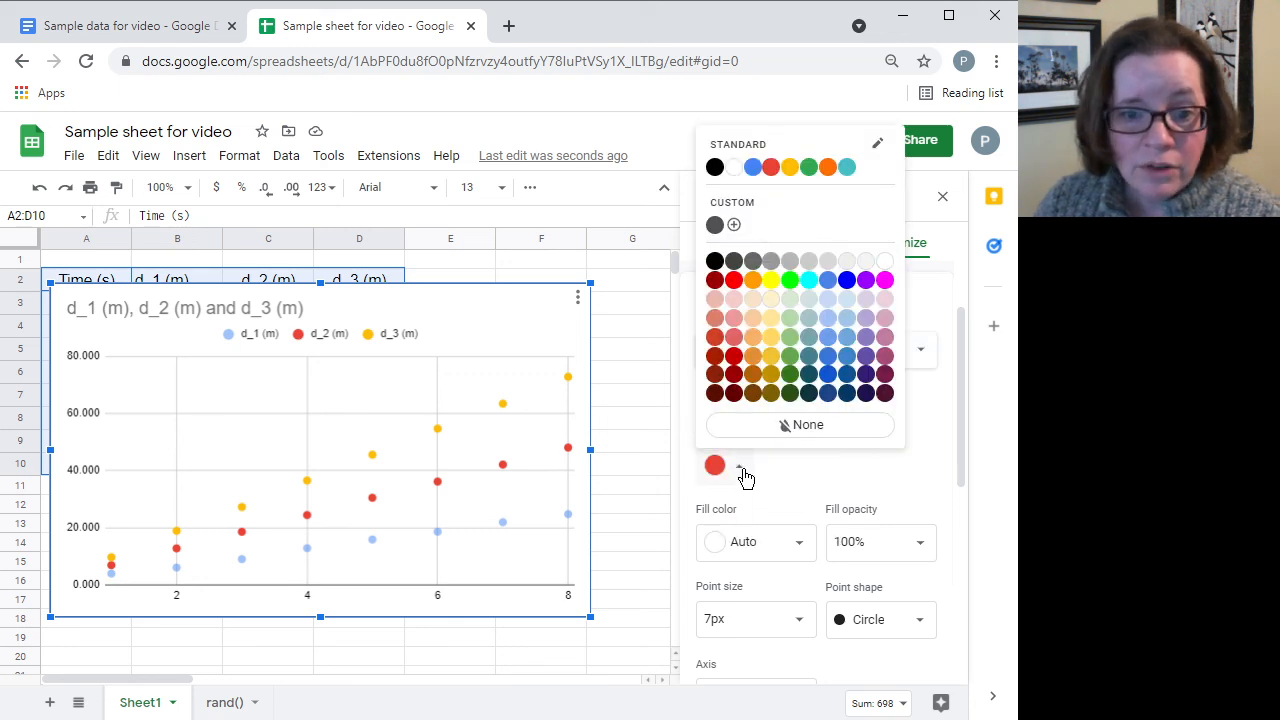
click(849, 280)
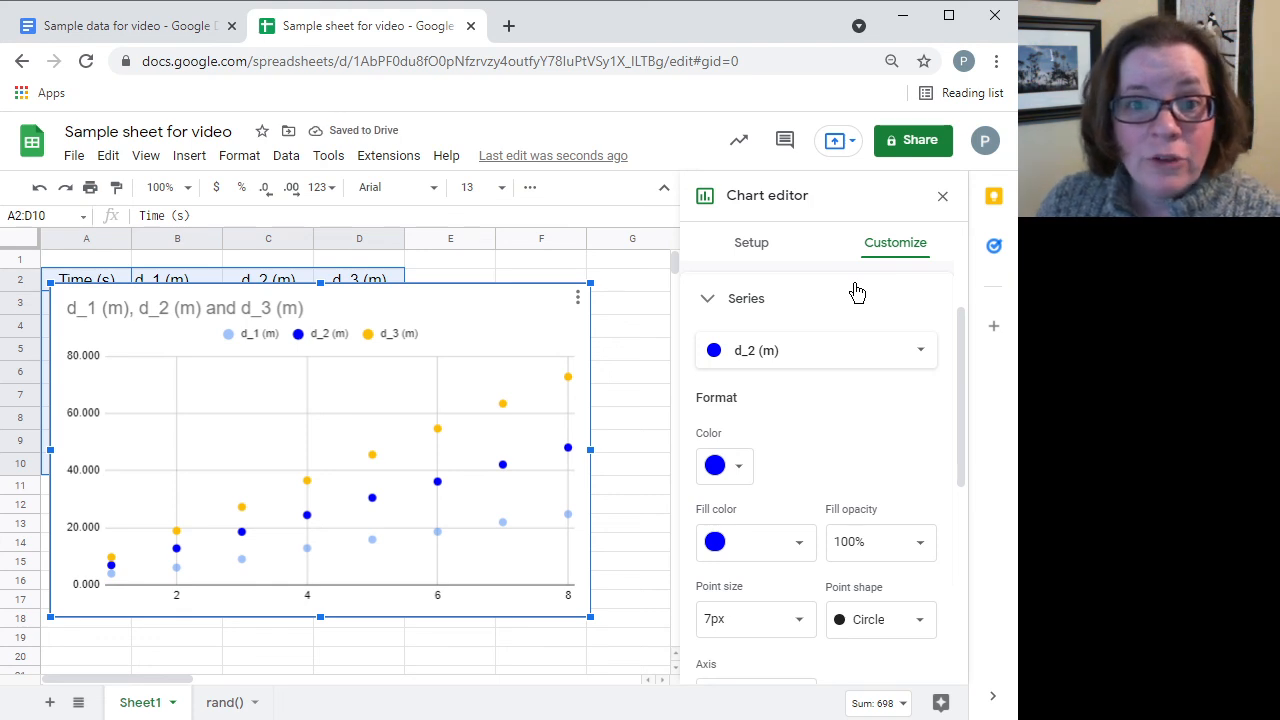
click(943, 198)
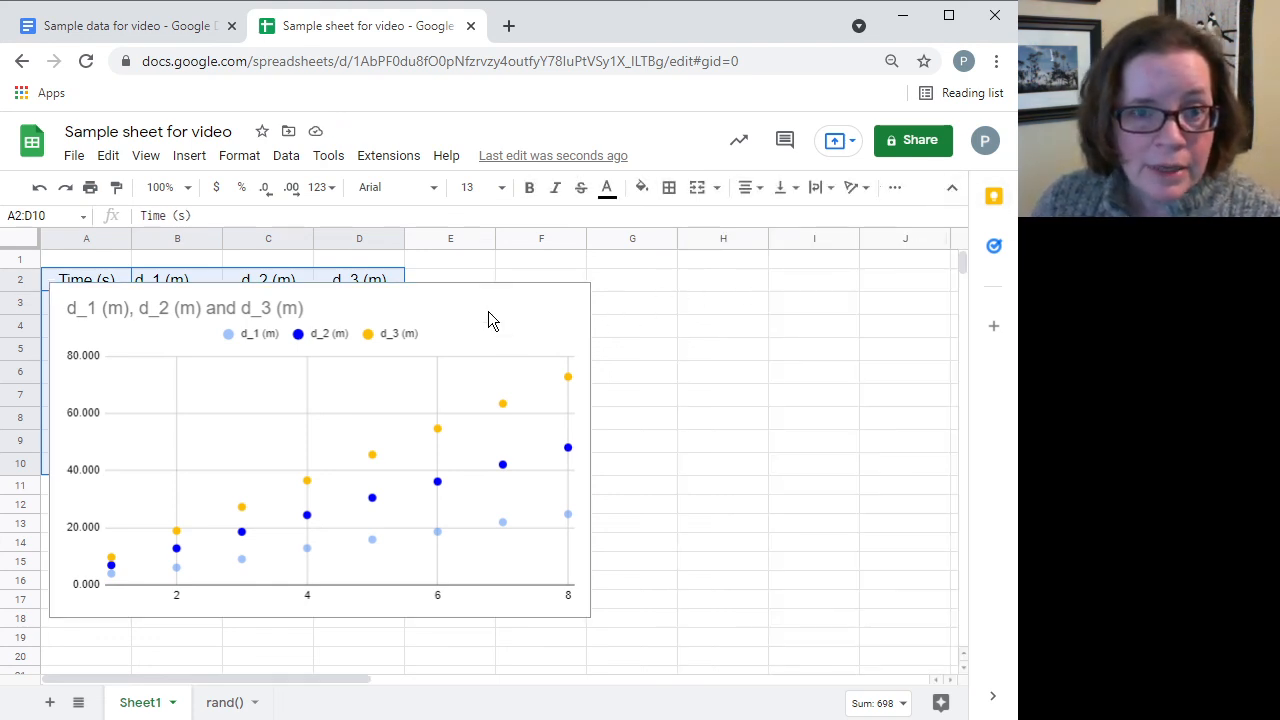